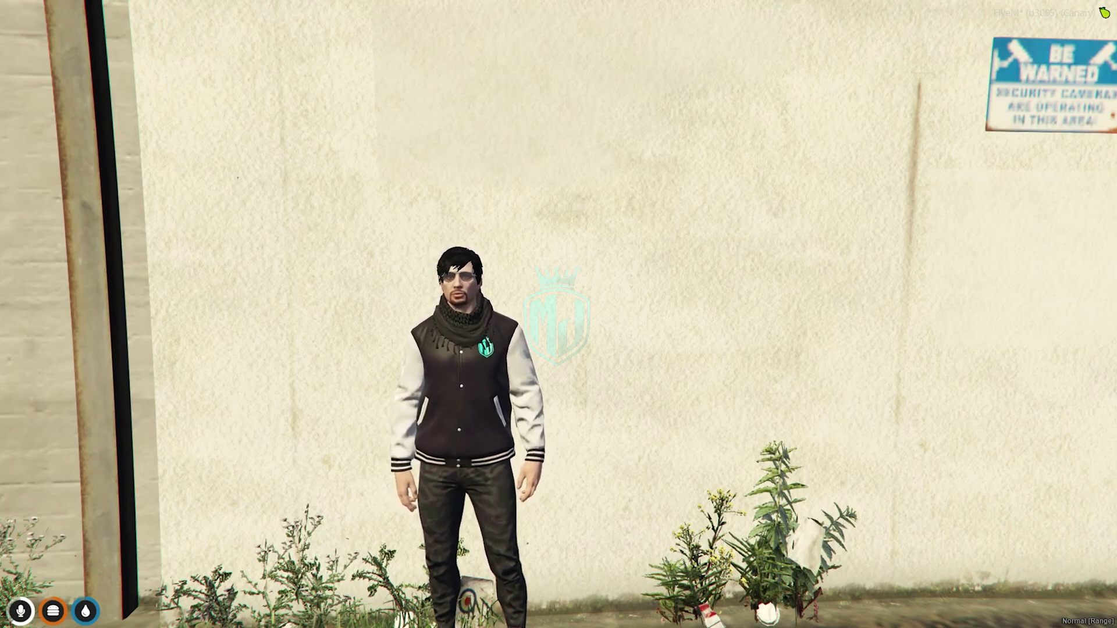
- Switch to the Brave browser and open the GitHub Wiki link from the FourTwenty Black Market forum post in a new tab
key("super")
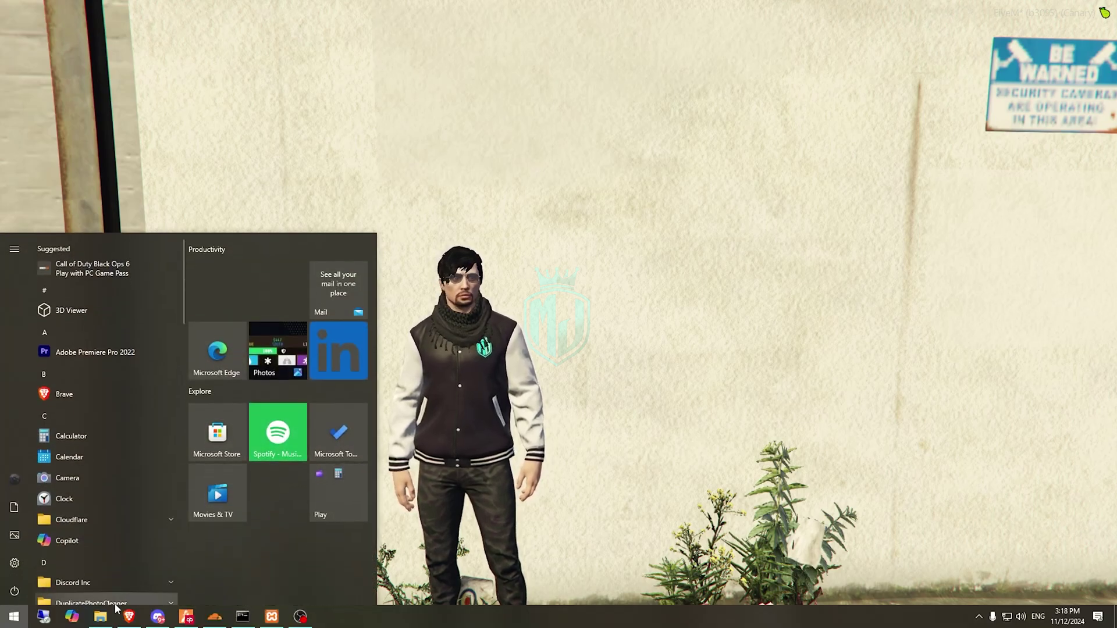
left_click(125, 619)
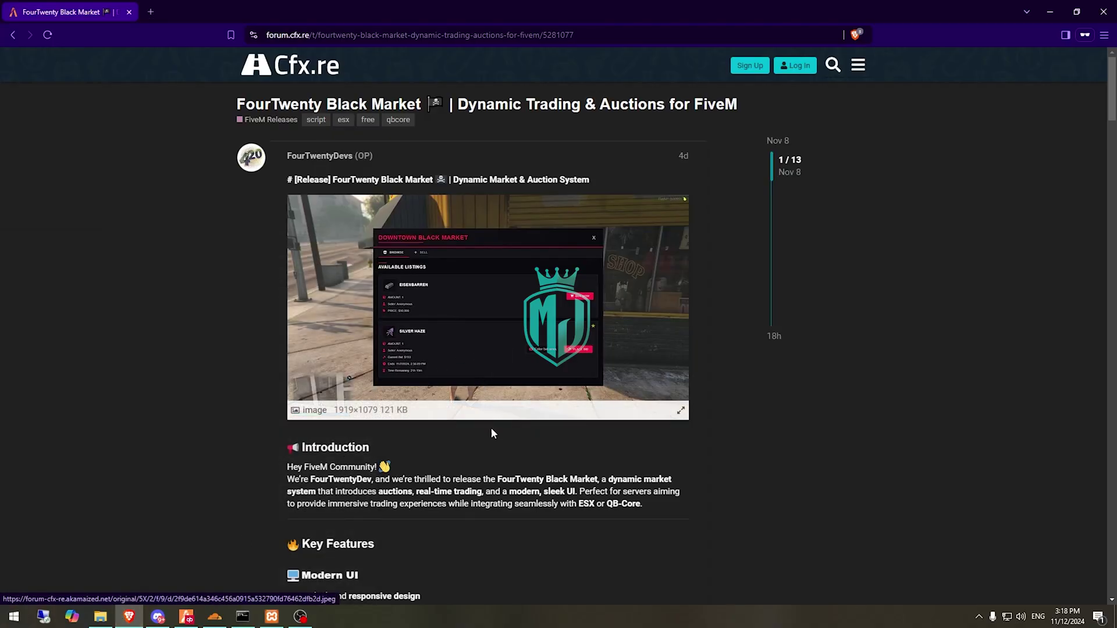
scroll(490, 442, "down", 5)
scroll(491, 454, "down", 15)
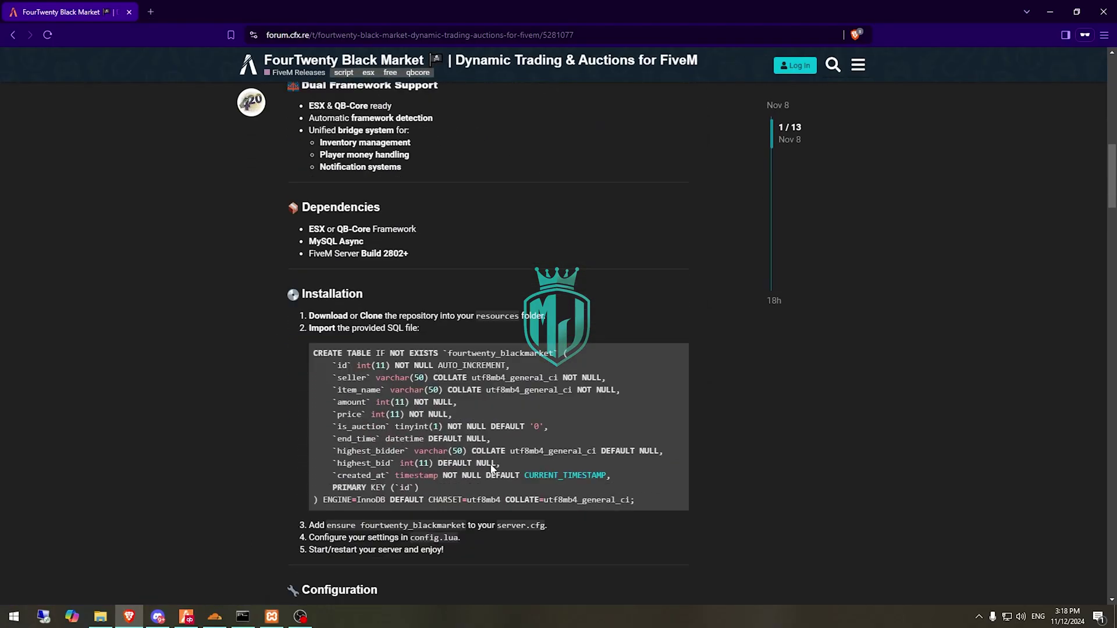
scroll(490, 463, "down", 9)
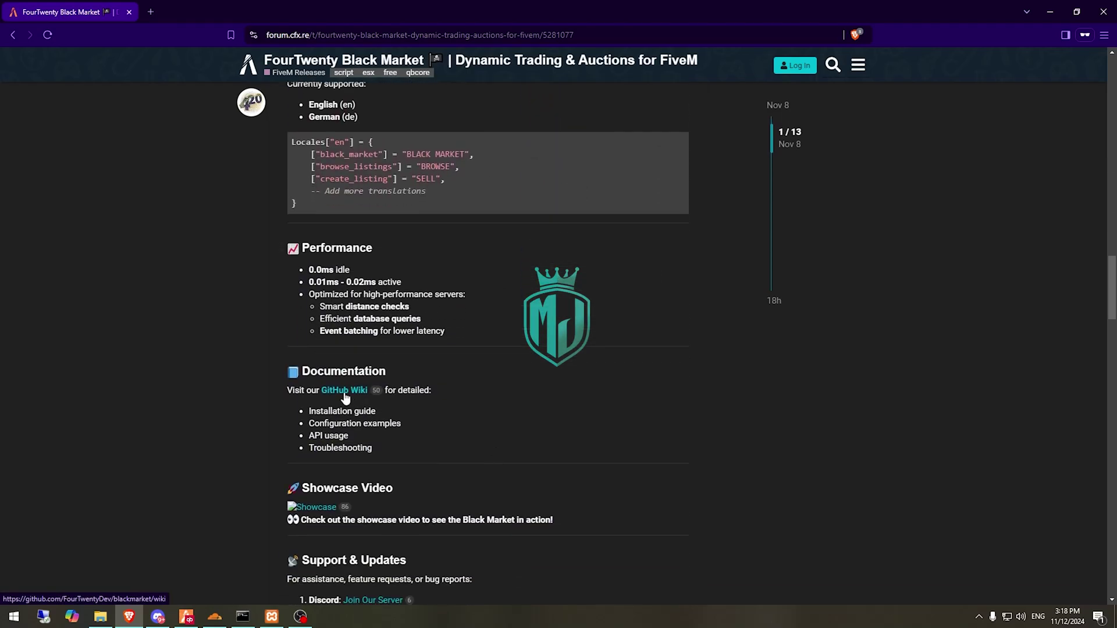
right_click(344, 394)
left_click(367, 404)
left_click(249, 3)
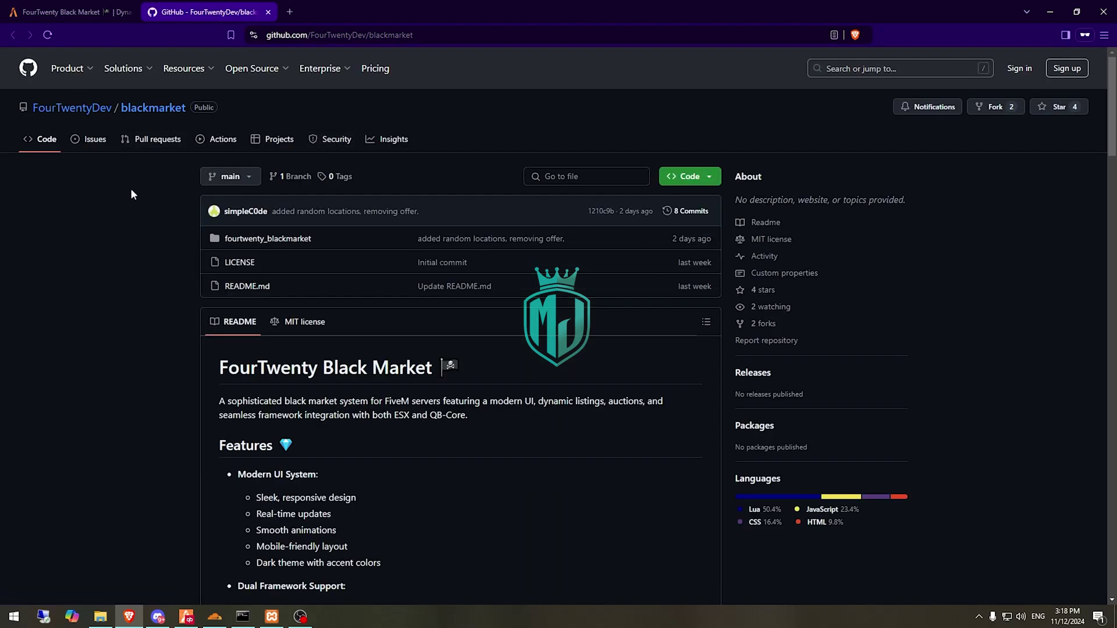
- Download the blackmarket repository as a ZIP and open the downloaded blackmarket-main.zip archive
left_click(676, 180)
left_click(562, 338)
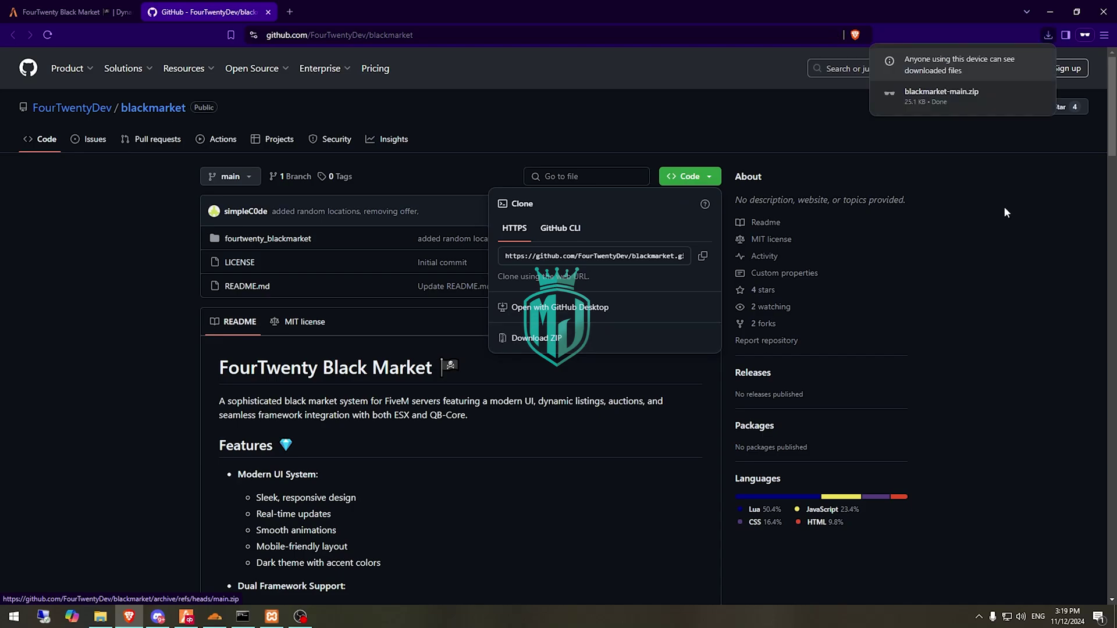
left_click(939, 97)
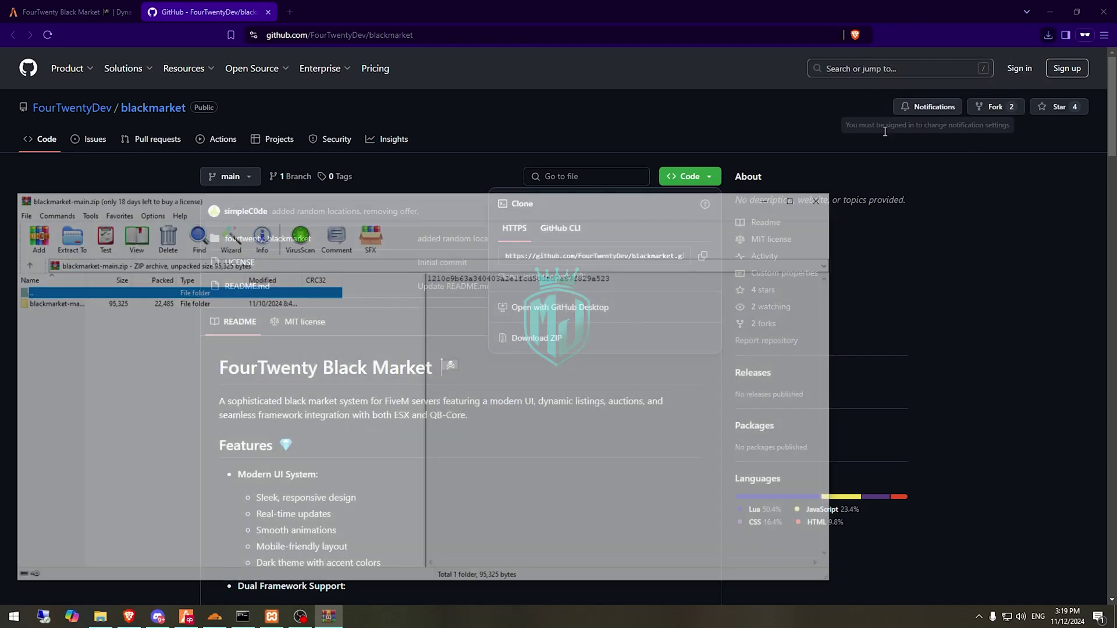
- Copy the blackmarket-main folder from the archive into the mjv2 server's resources folder and rename it blackmarket
left_click(258, 303)
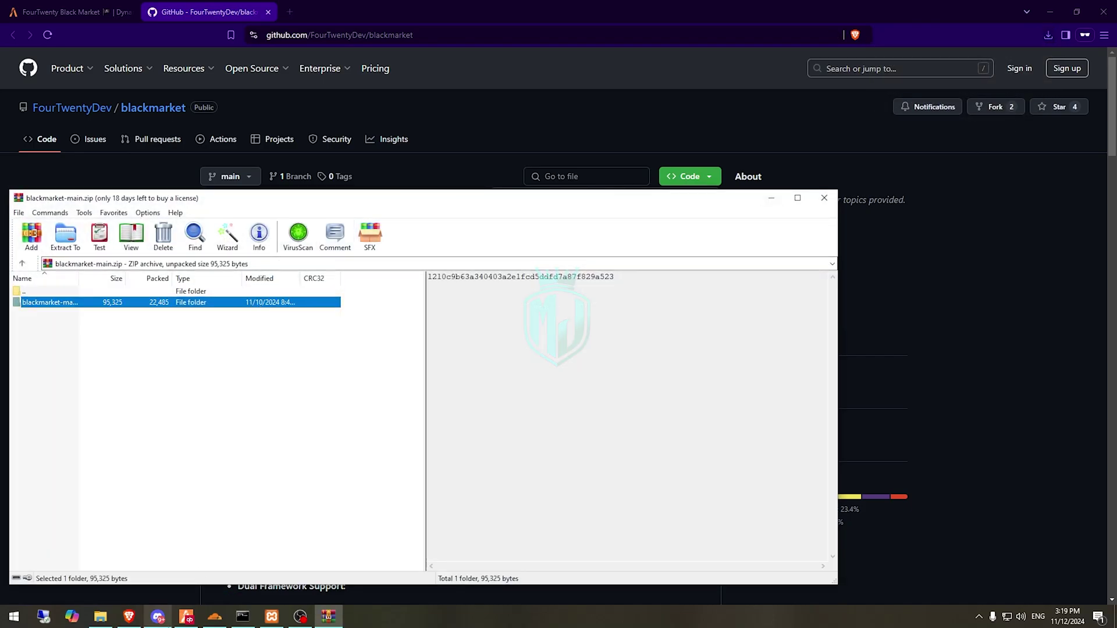
left_click(105, 619)
key("ctrl+v")
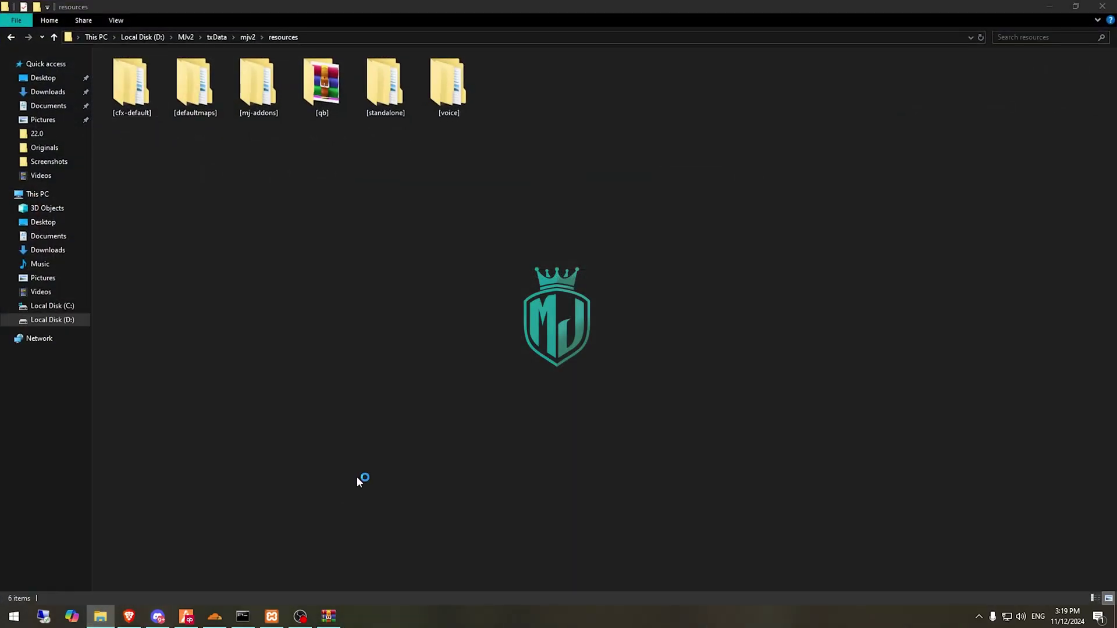
key("F2")
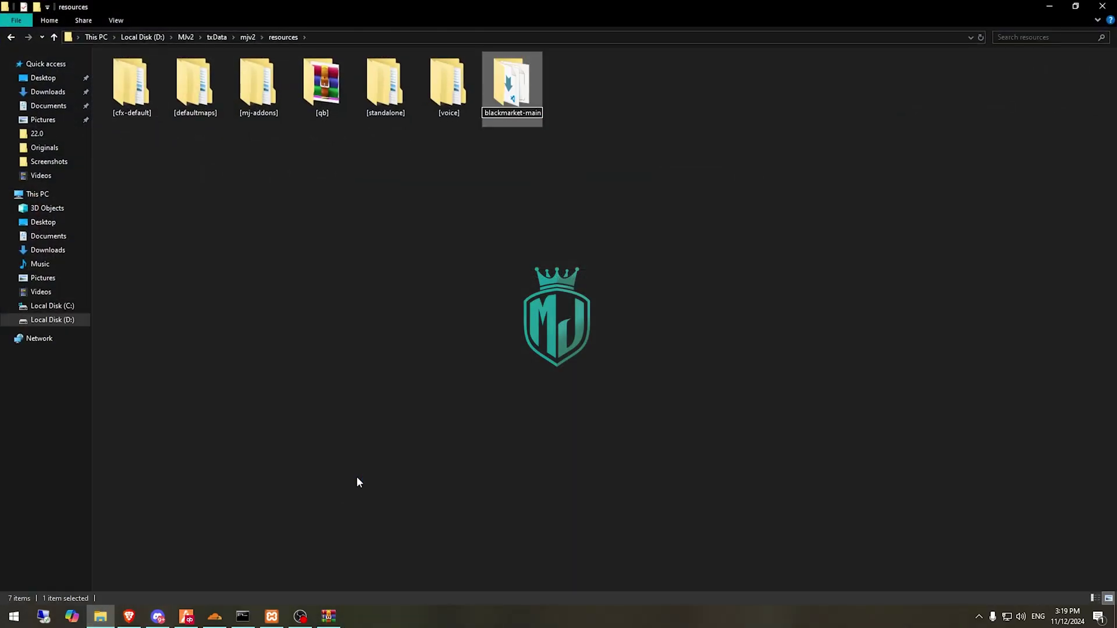
key("Return")
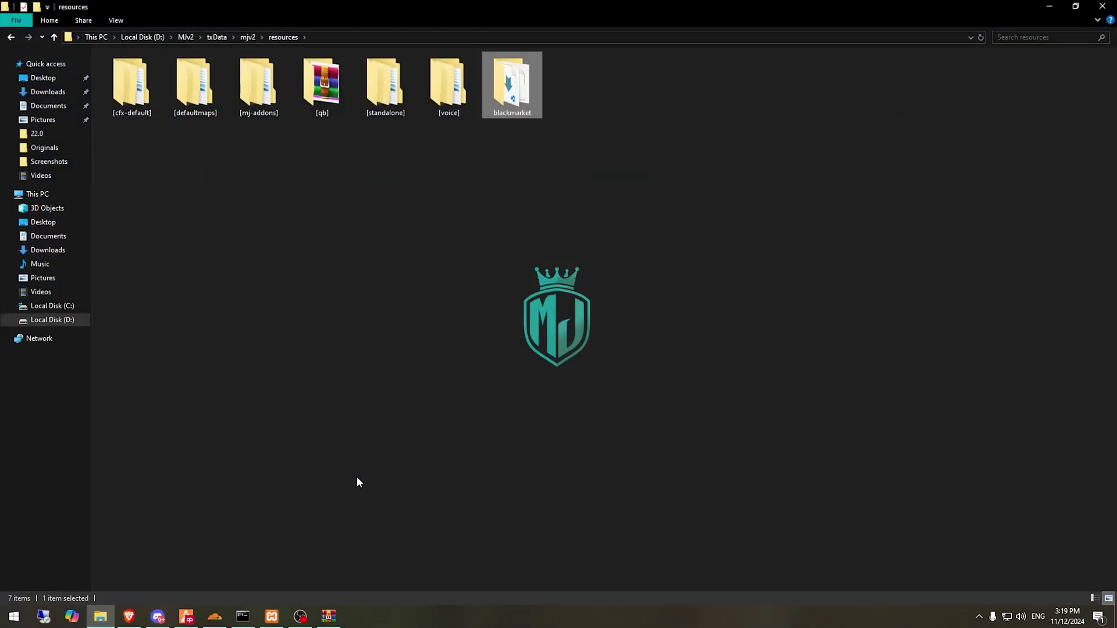
- Move the fourtwenty_blackmarket subfolder out of blackmarket into resources and delete the leftover blackmarket folder
key("Return")
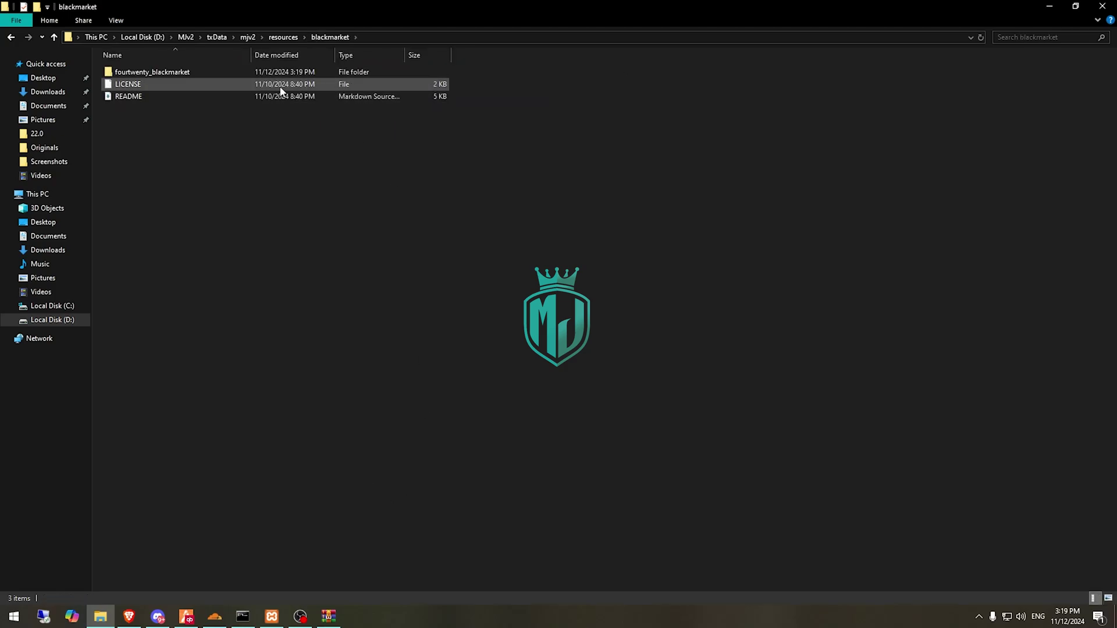
left_click(199, 71)
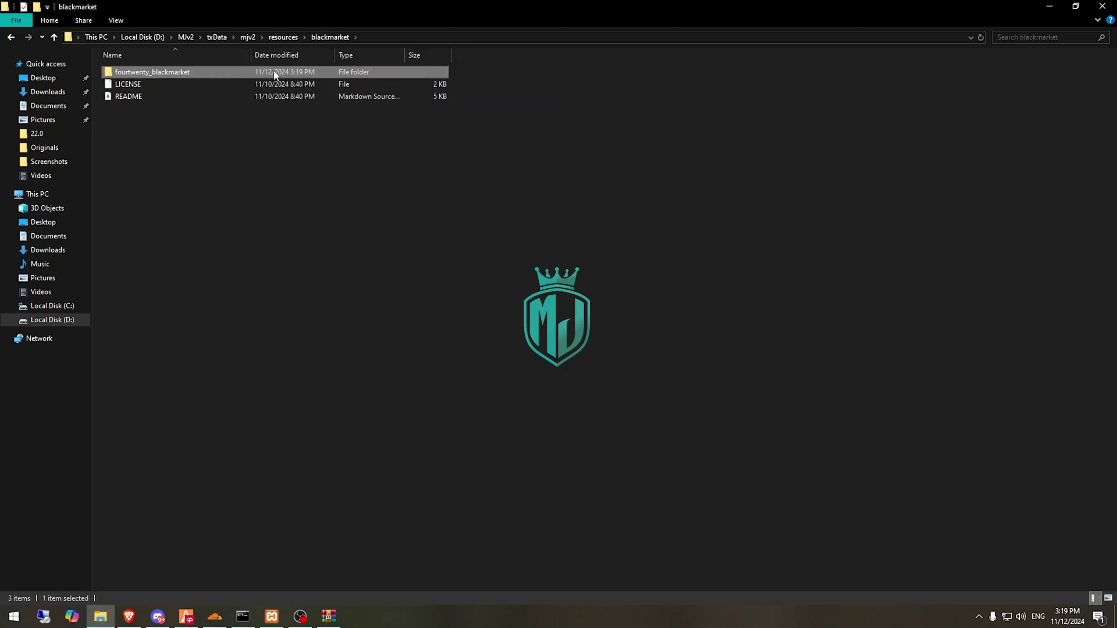
left_click_drag(248, 77, 289, 40)
left_click(288, 38)
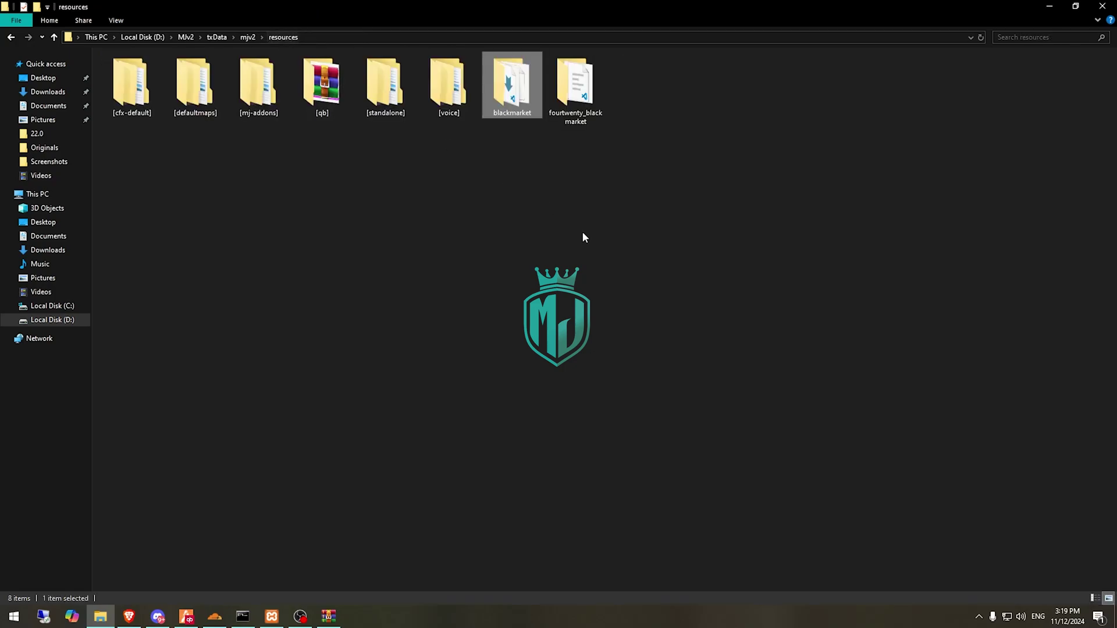
left_click(531, 116)
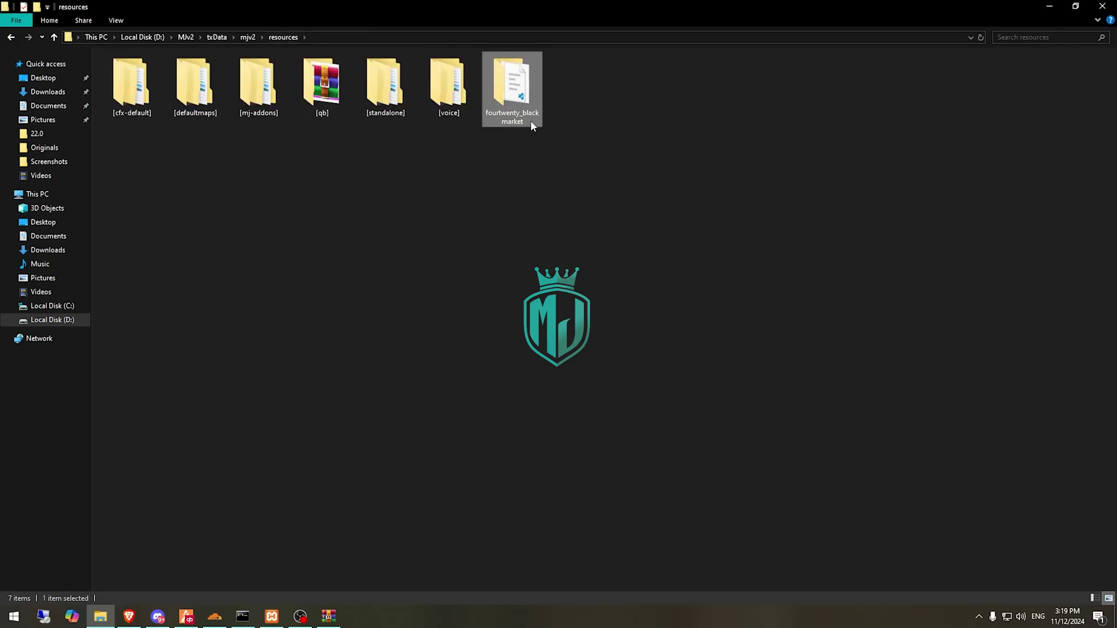
- Open config.lua from the shared folder of fourtwenty_blackmarket in the code editor
double_click(516, 111)
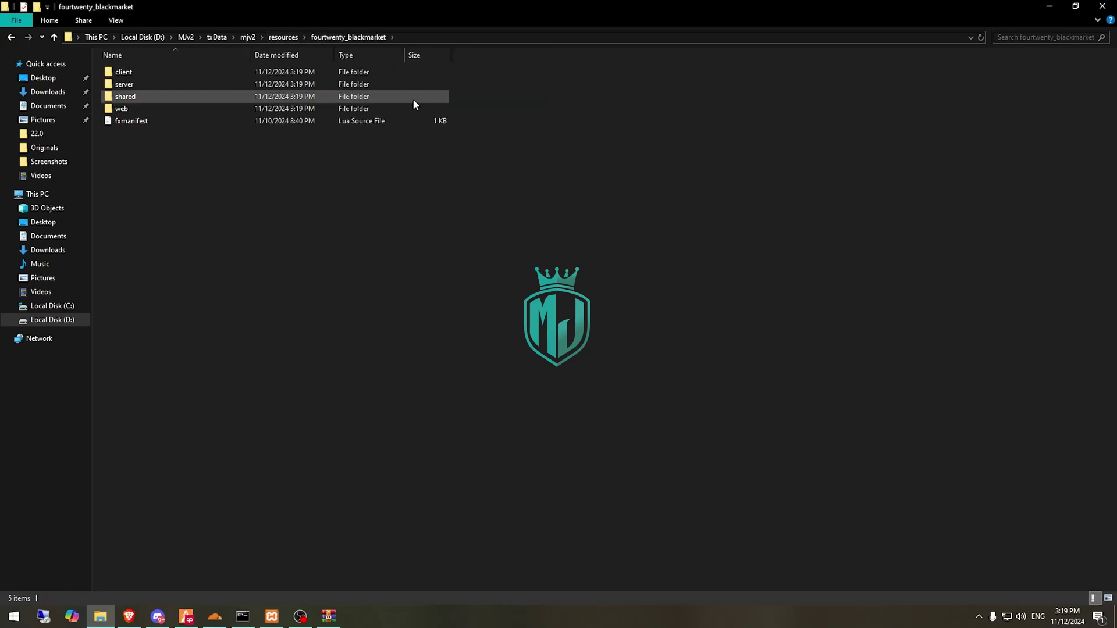
double_click(158, 96)
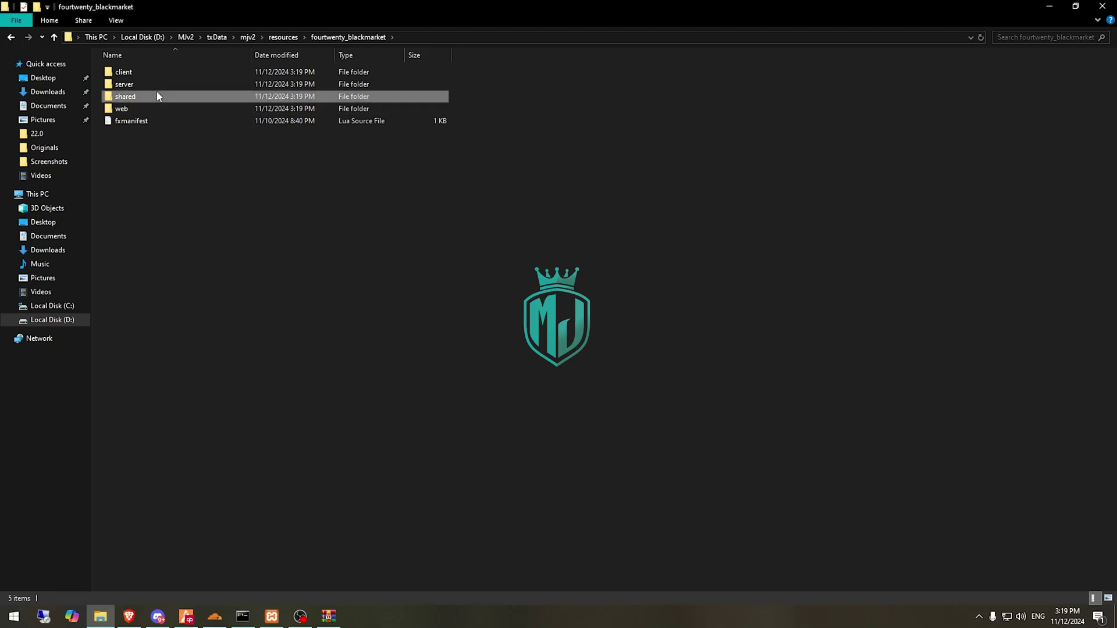
double_click(153, 83)
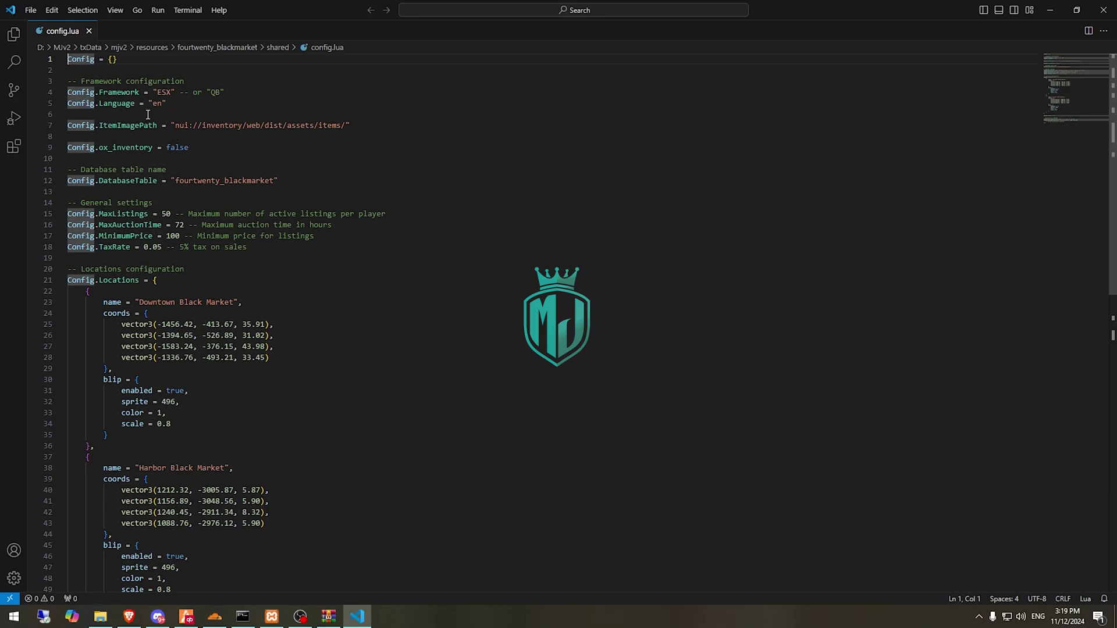
- Set Config.Framework to "QB" and Config.ItemImagePath to "html\images" in config.lua
double_click(215, 92)
key("ctrl+c")
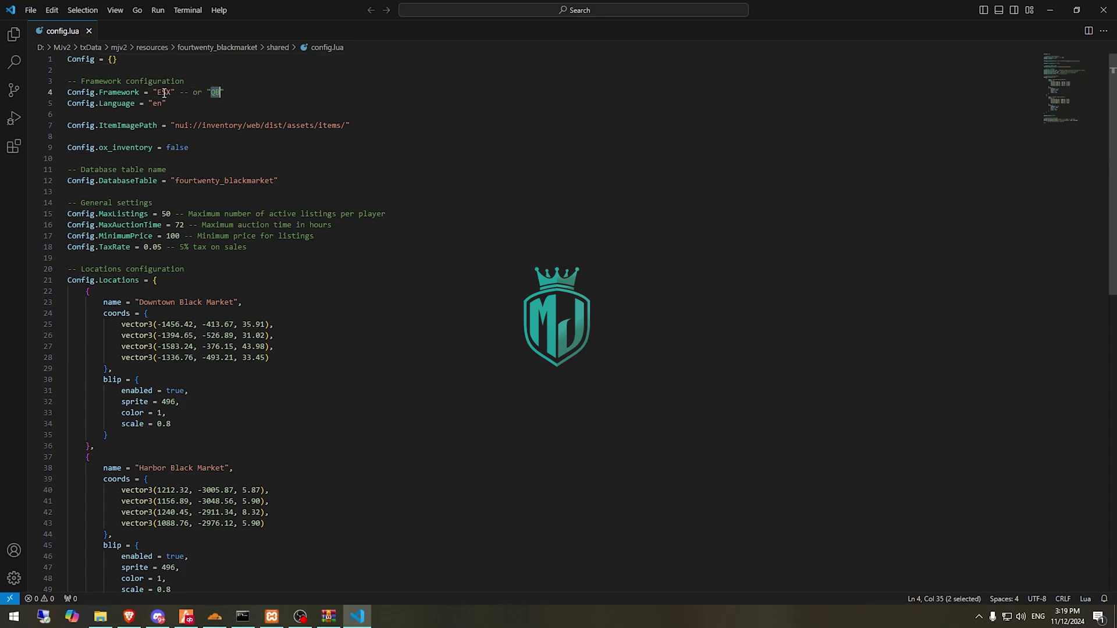
double_click(164, 93)
key("ctrl+v")
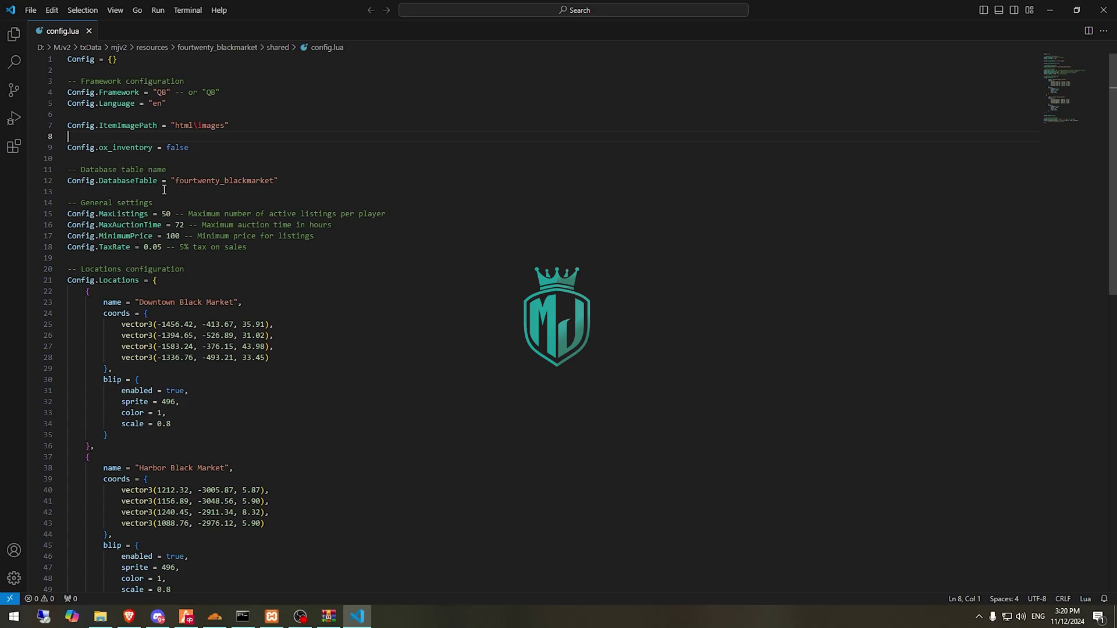
- Set Config.NotificationType to "qb" in the notification settings and save config.lua
scroll(202, 253, "down", 10)
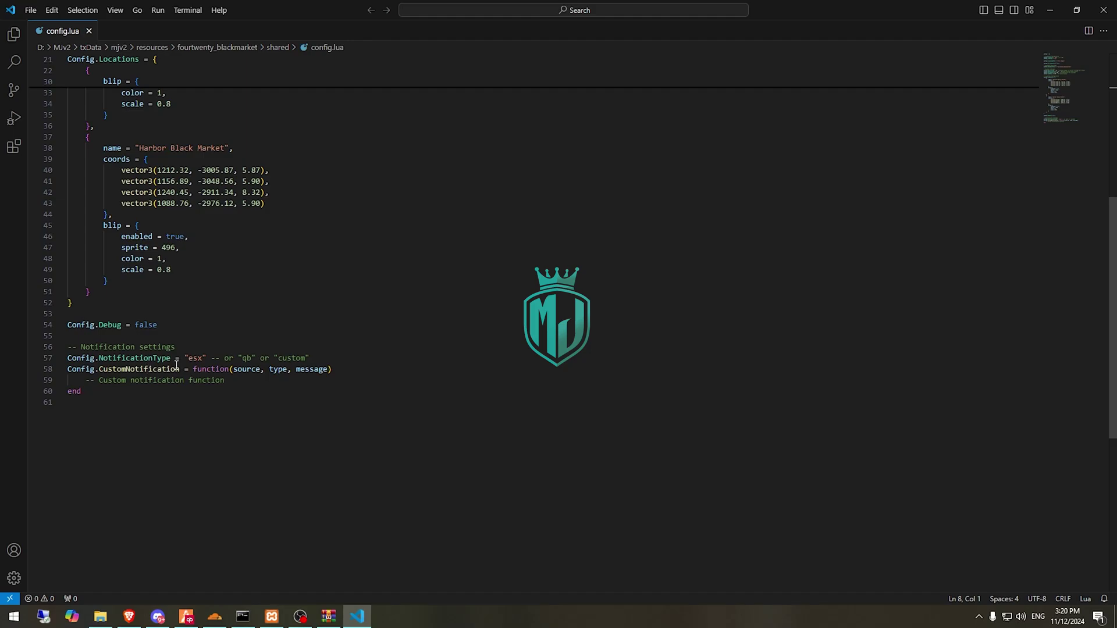
double_click(245, 357)
key("ctrl+c")
double_click(194, 358)
key("ctrl+v")
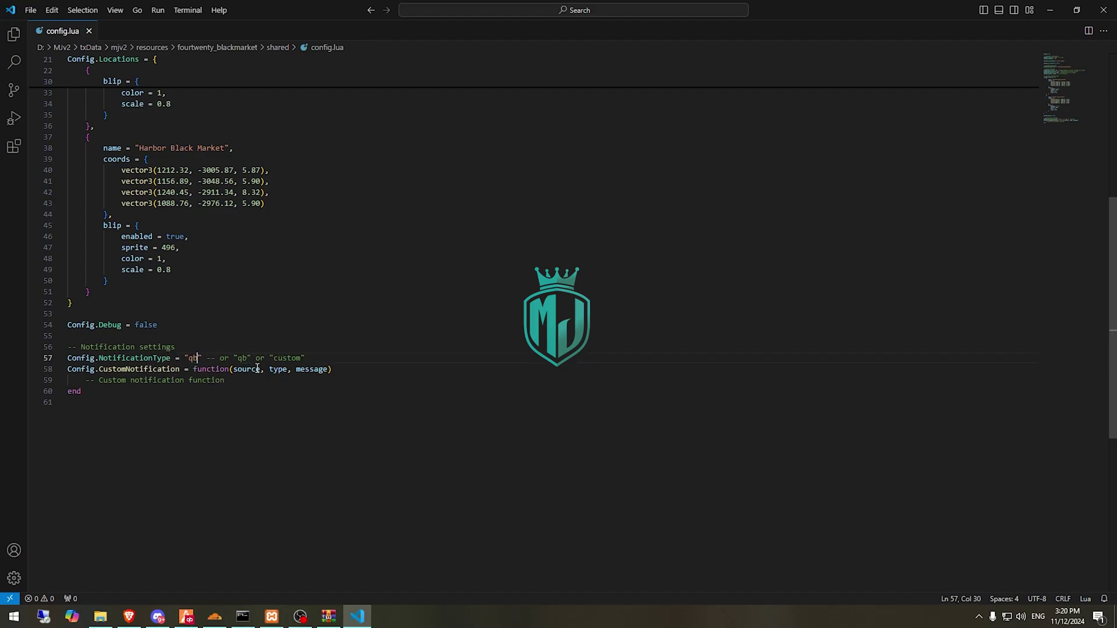
key("ctrl+s")
scroll(329, 379, "up", 11)
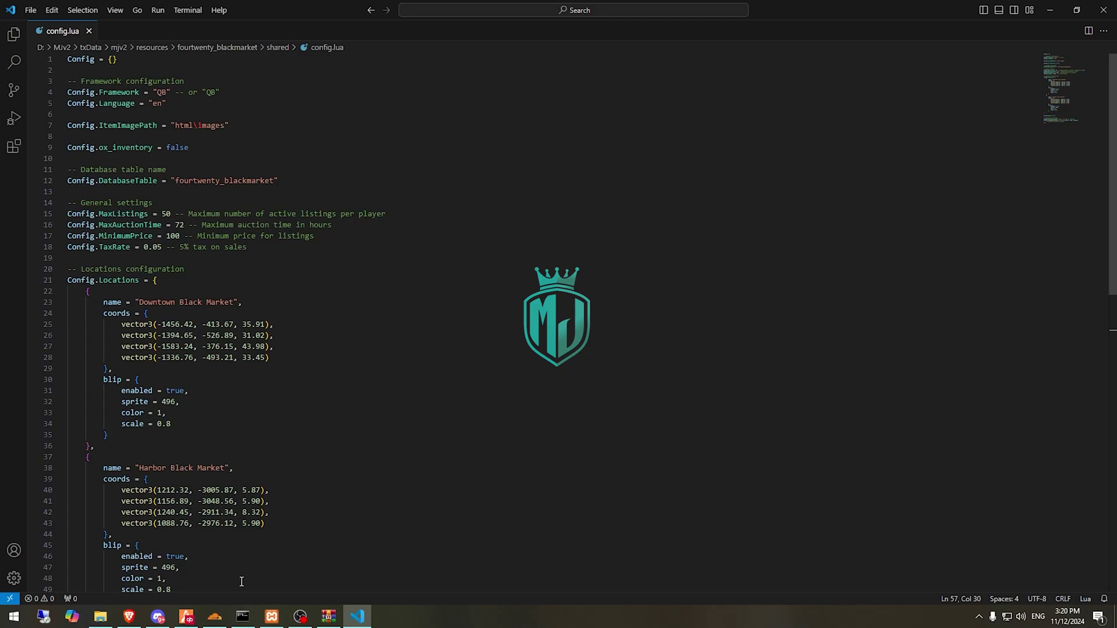
- Find HeidiSQL through the Windows search and launch it
key("super")
type("hw")
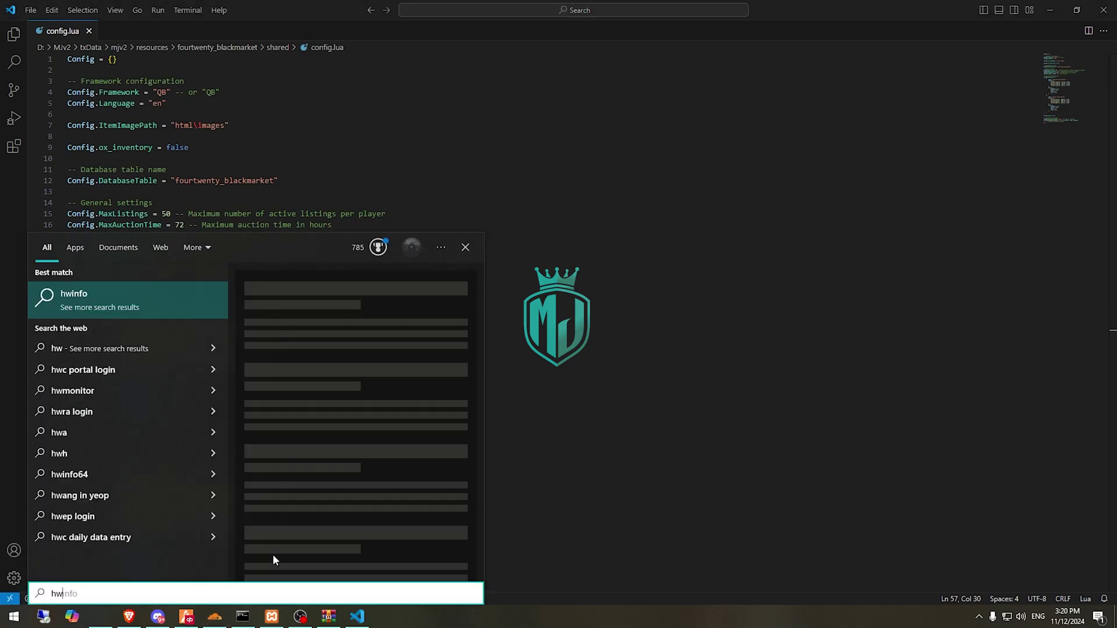
key("BackSpace")
type("e")
key("Return")
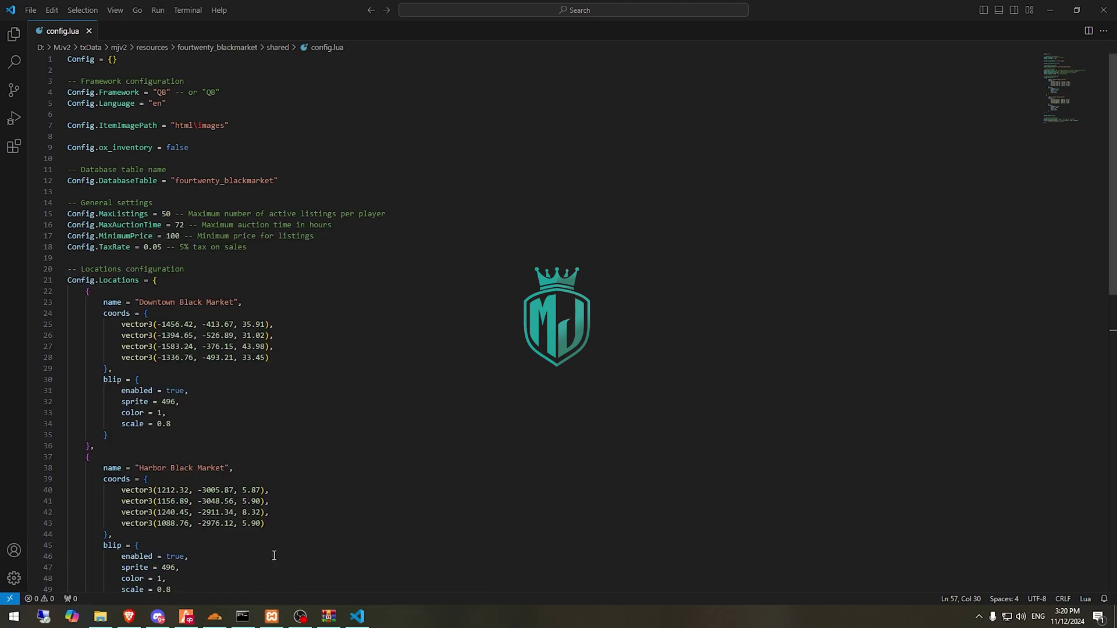
- Switch to the GitHub page in Brave and copy the fourtwenty_blackmarket CREATE TABLE code from the README's Installation section
left_click(128, 616)
scroll(384, 448, "down", 7)
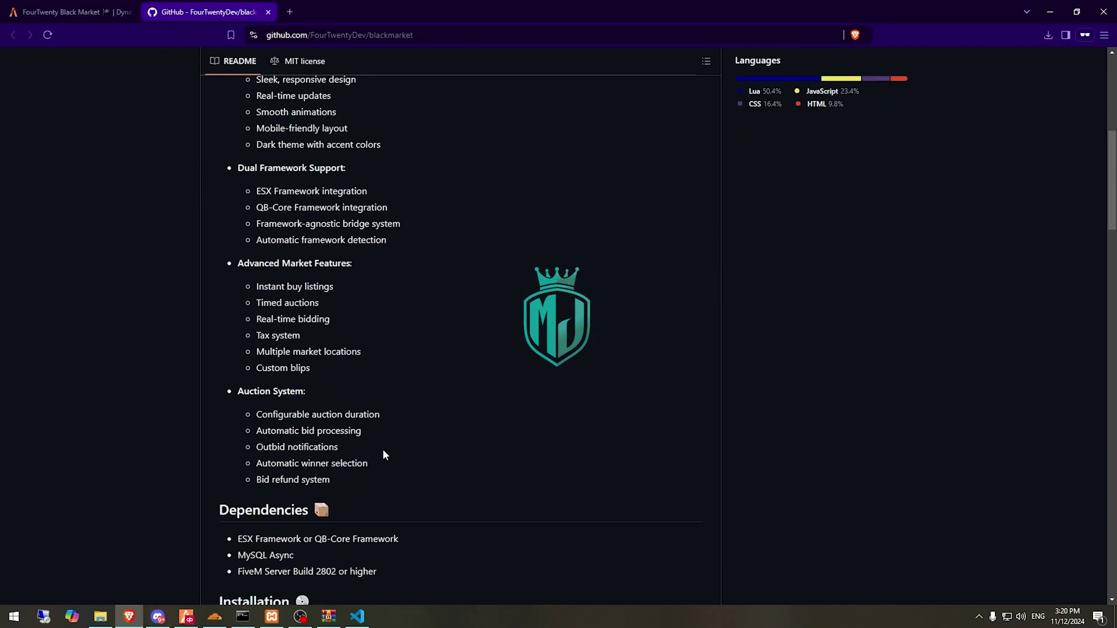
scroll(383, 454, "down", 8)
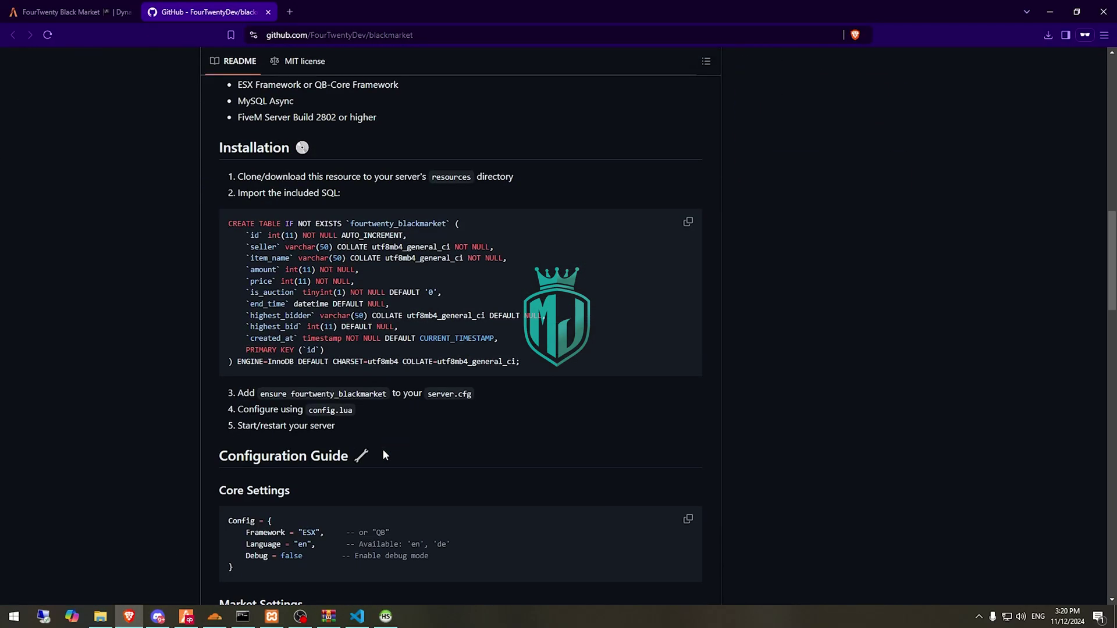
left_click(687, 221)
scroll(709, 309, "down", 13)
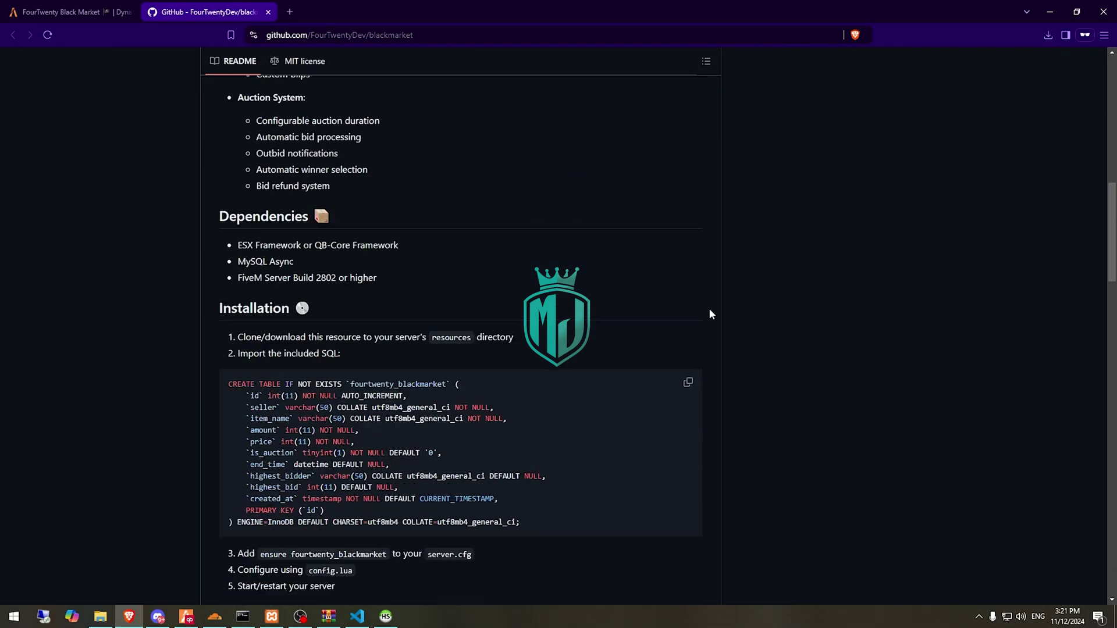
left_click(688, 339)
scroll(666, 334, "down", 6)
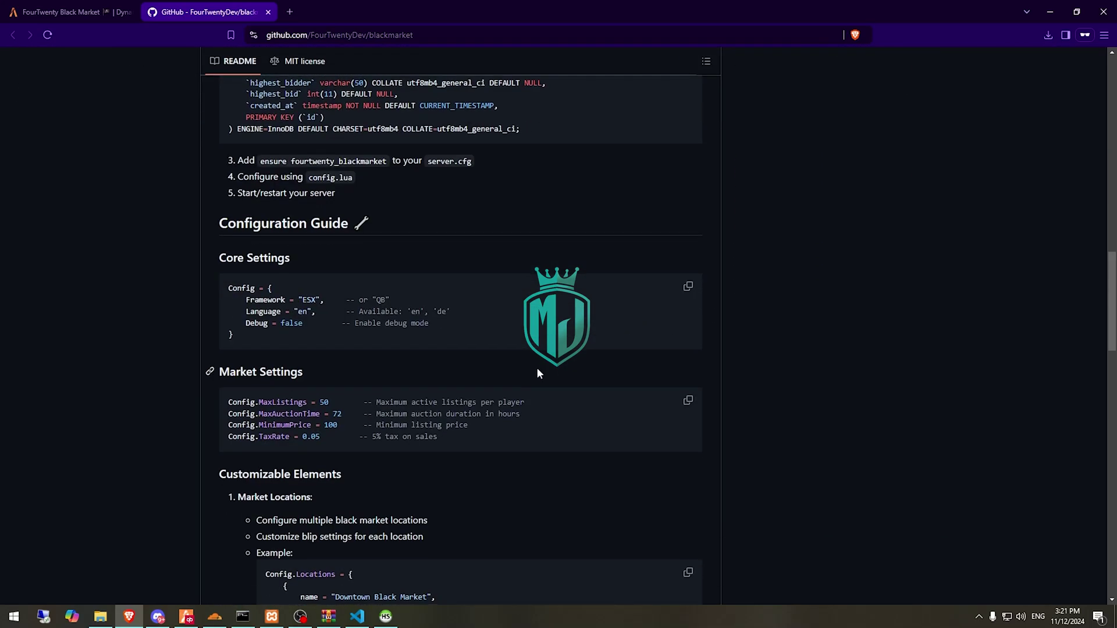
scroll(475, 446, "down", 4)
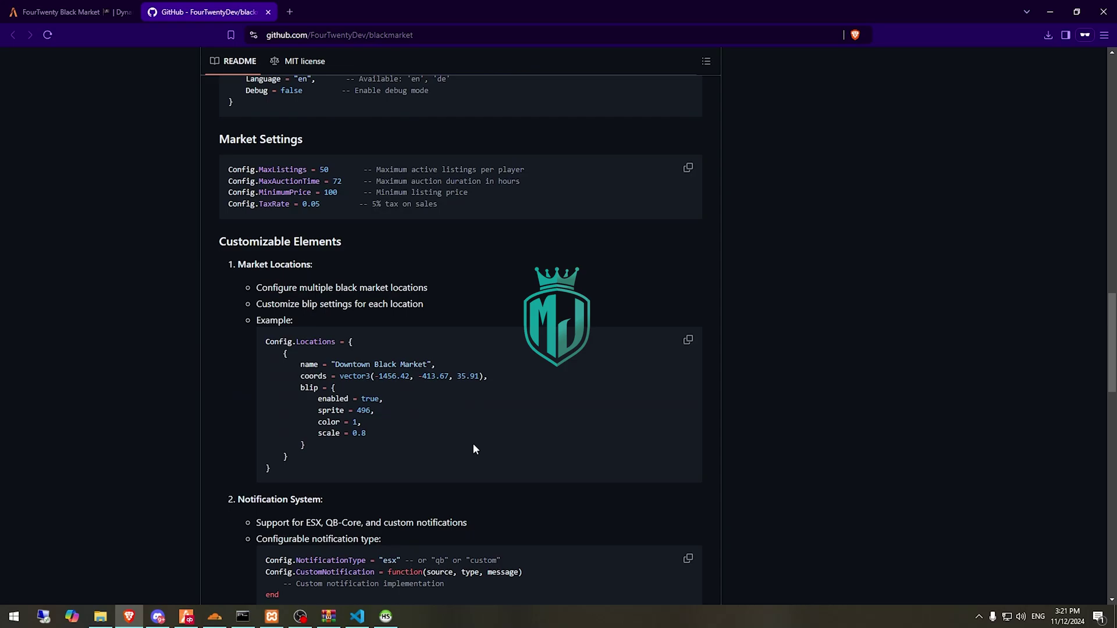
scroll(473, 445, "down", 6)
- Switch to HeidiSQL and run the copied fourtwenty_blackmarket CREATE TABLE code as a query on the mjv2 database
left_click(384, 622)
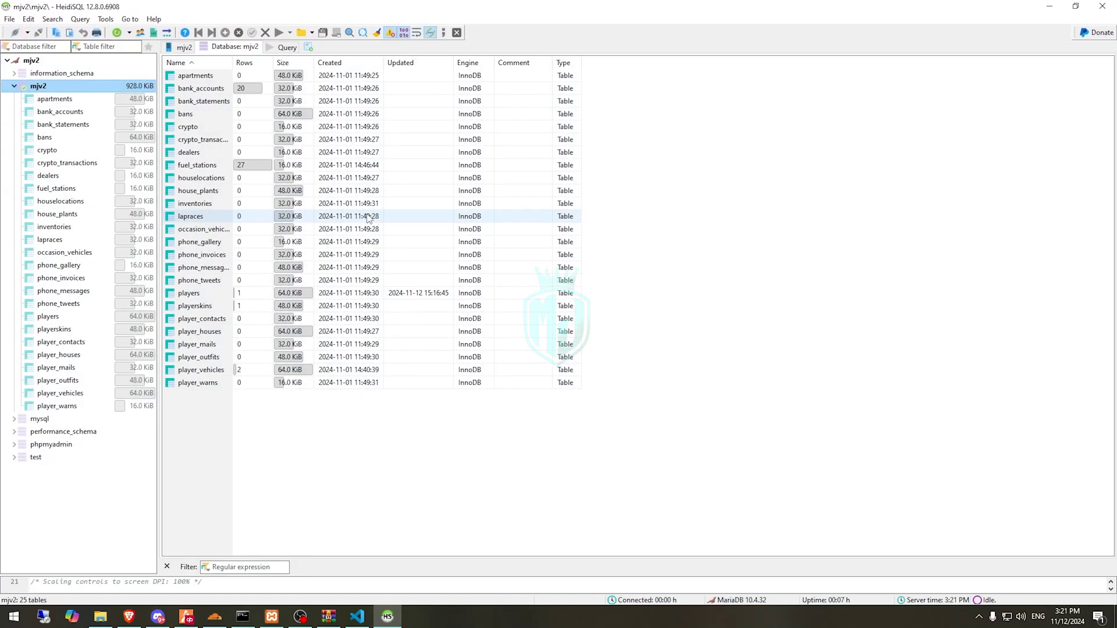
left_click(288, 48)
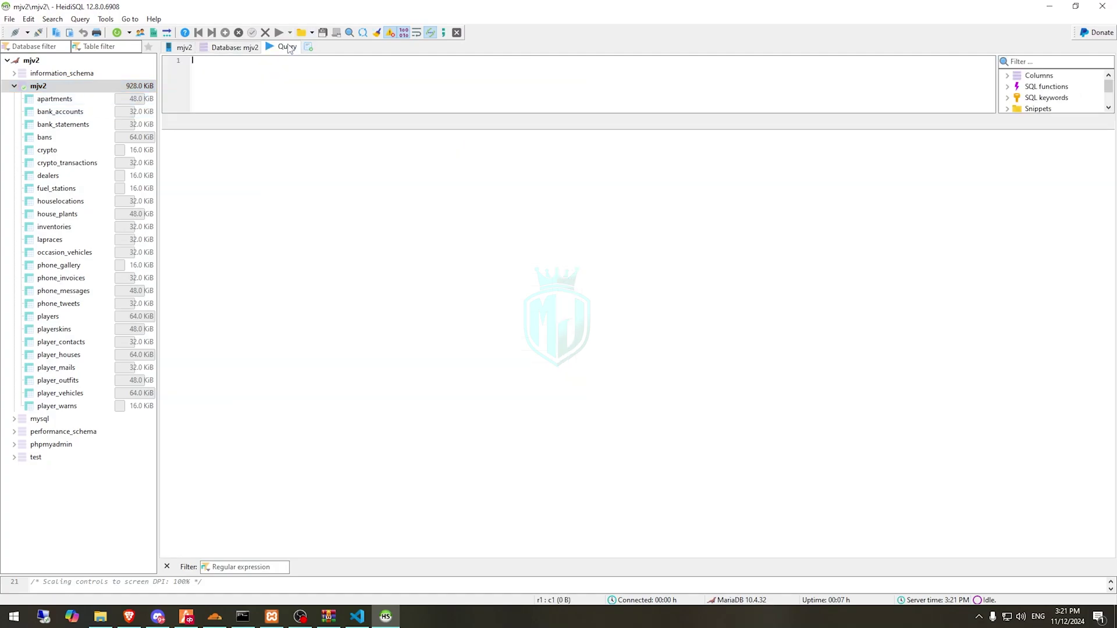
key("ctrl+v")
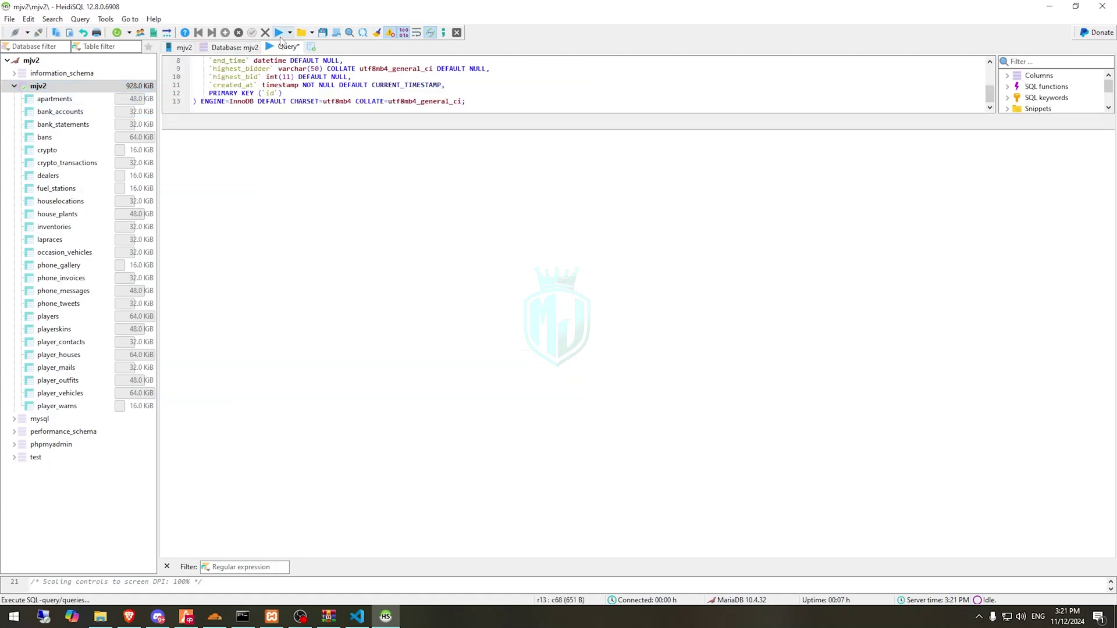
left_click(279, 34)
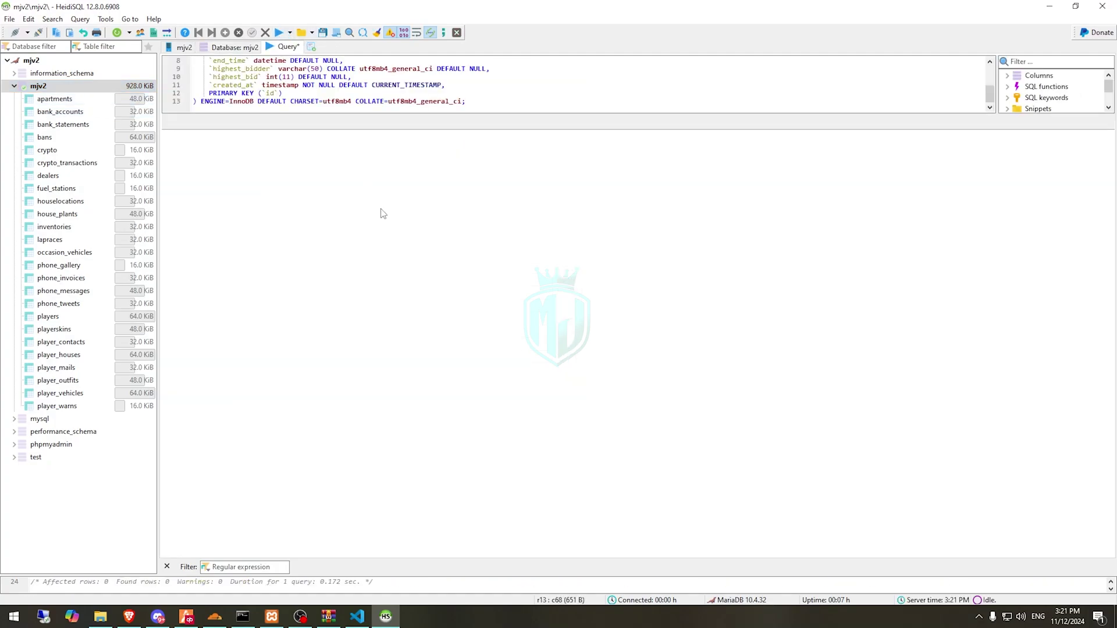
- Close HeidiSQL without saving the query to a file
left_click(1103, 6)
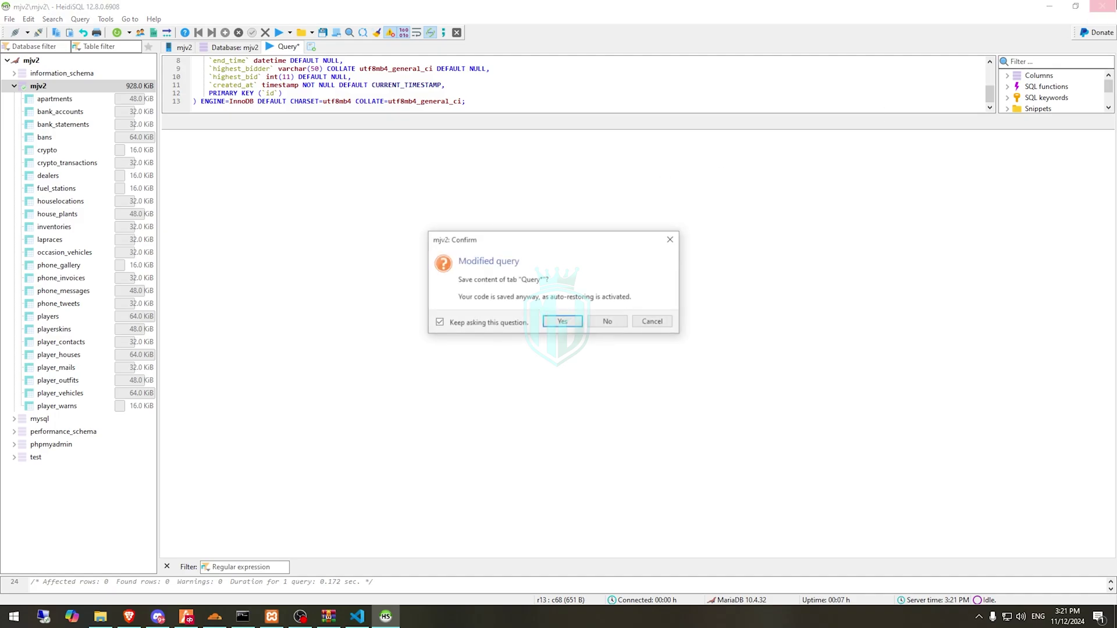
left_click(563, 322)
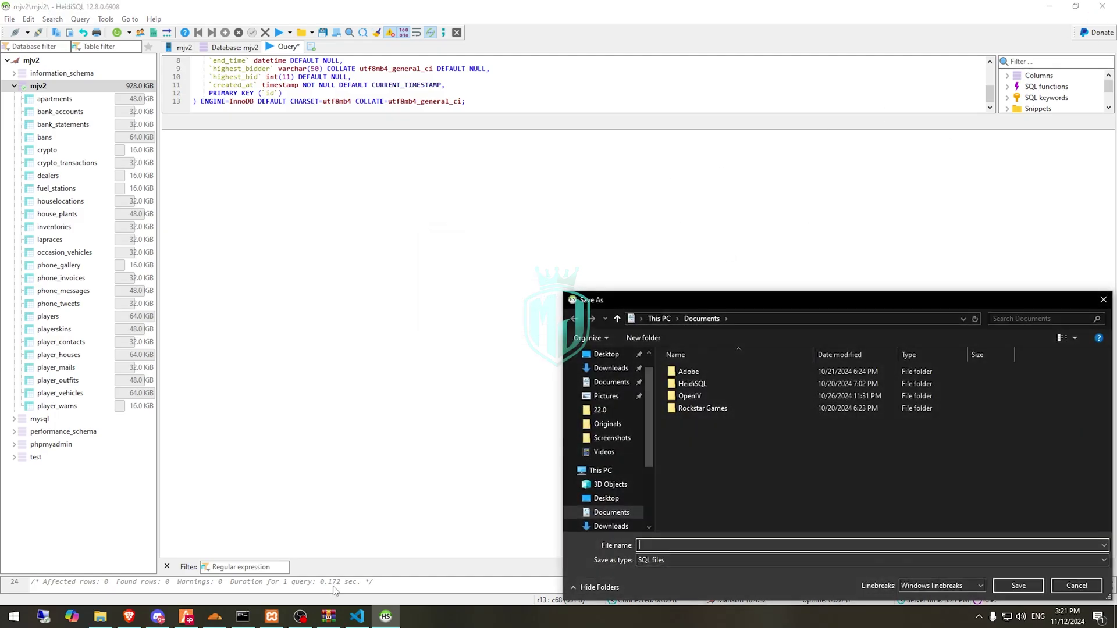
left_click(1076, 591)
left_click(1103, 6)
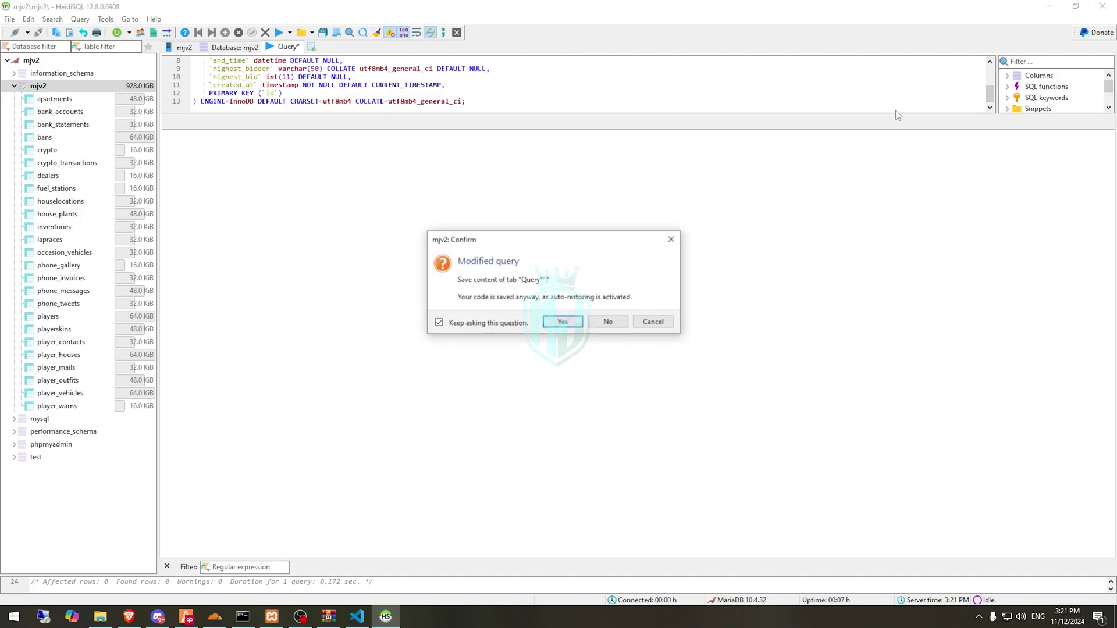
left_click(596, 322)
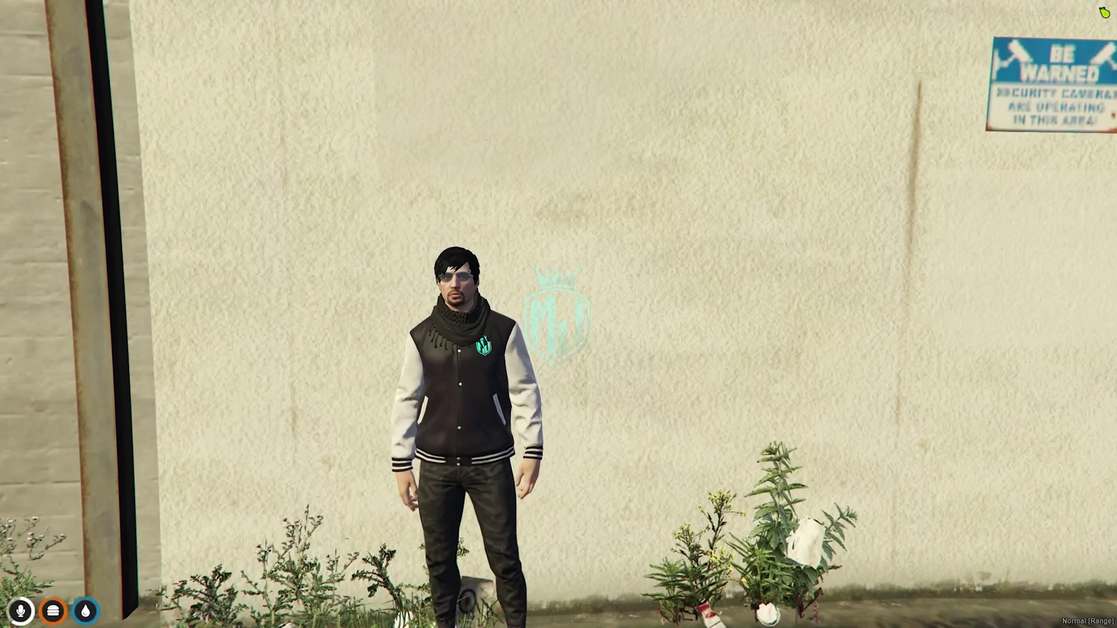
- In File Explorer, copy the fourtwenty_blackmarket folder name from the resources folder and open server.cfg from the mjv2 folder
key("super")
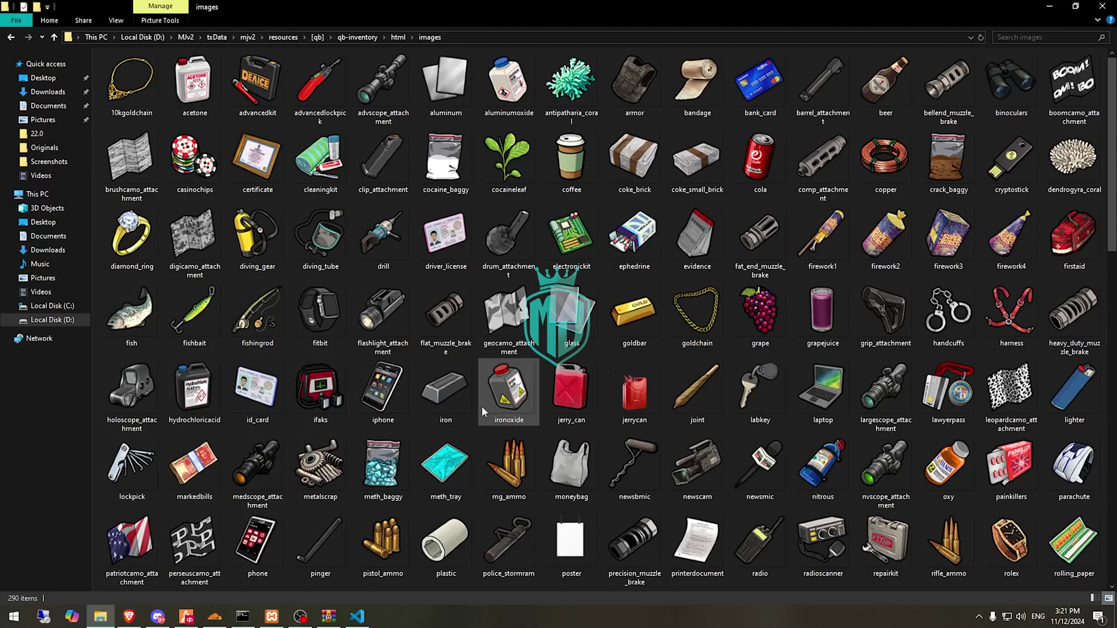
left_click(280, 37)
left_click(520, 113)
key("F2")
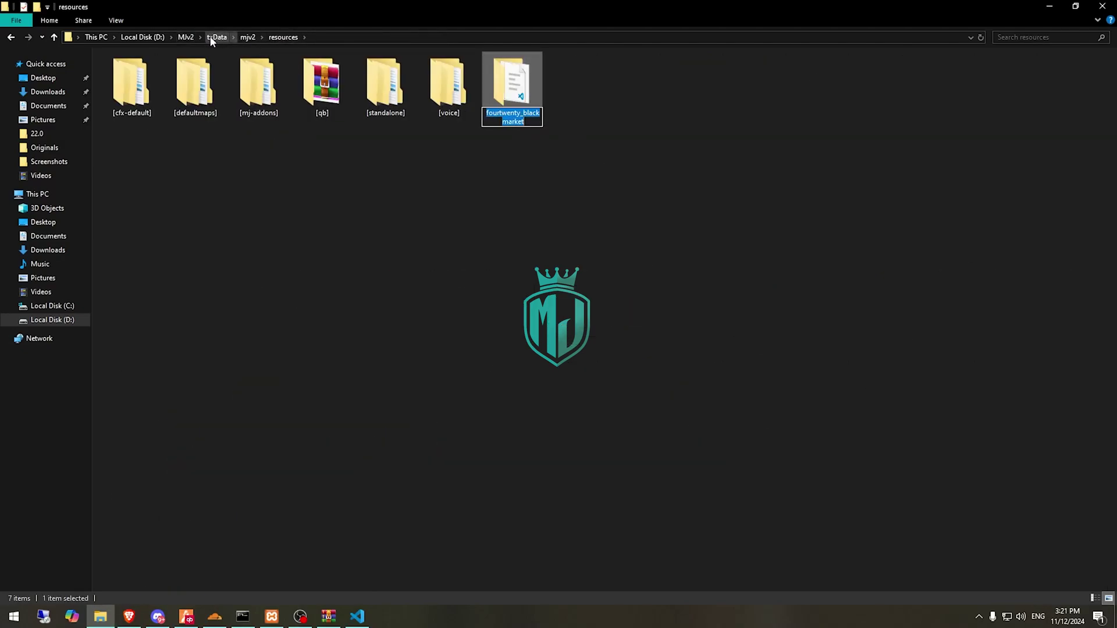
left_click(244, 37)
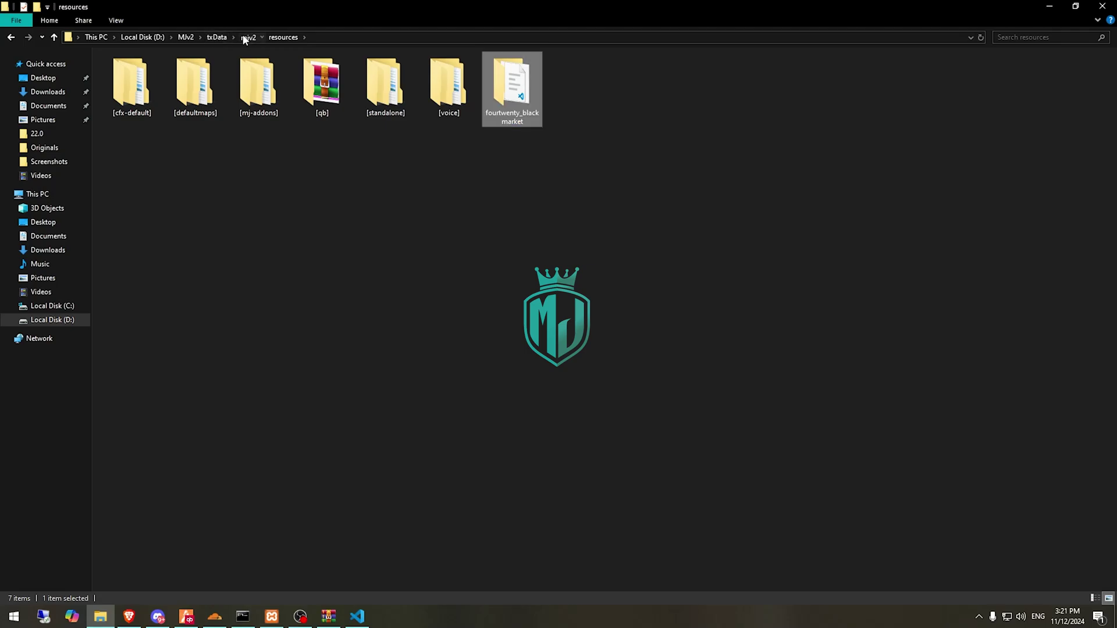
double_click(330, 82)
- Add the line "ensure fourtwenty_blackmarket" below "ensure [mj-scripts]" in server.cfg
scroll(292, 369, "down", 12)
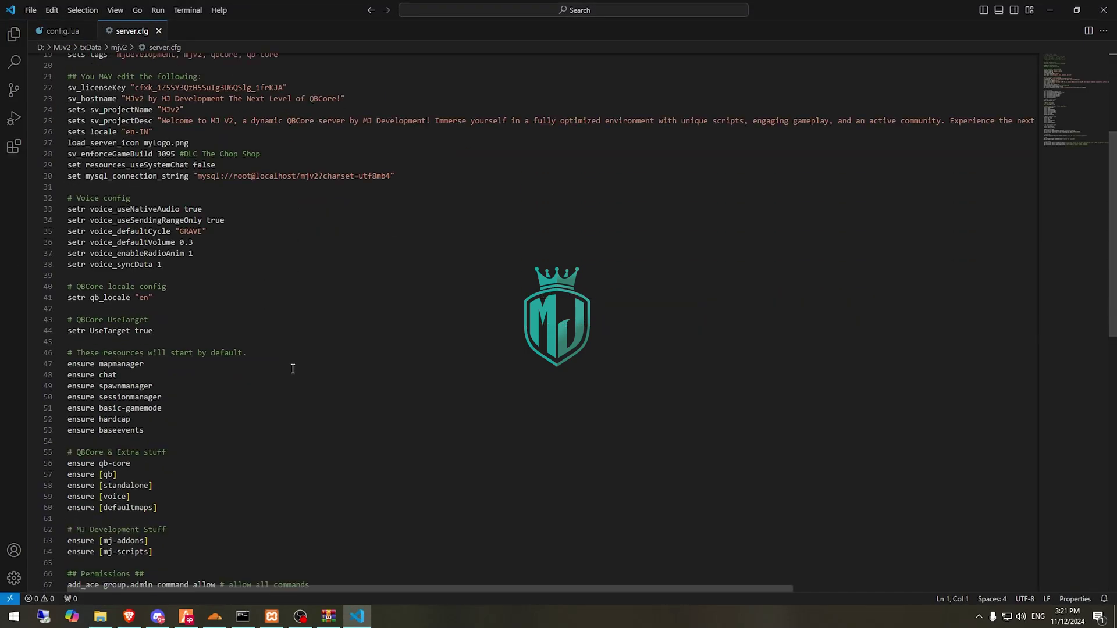
left_click(159, 416)
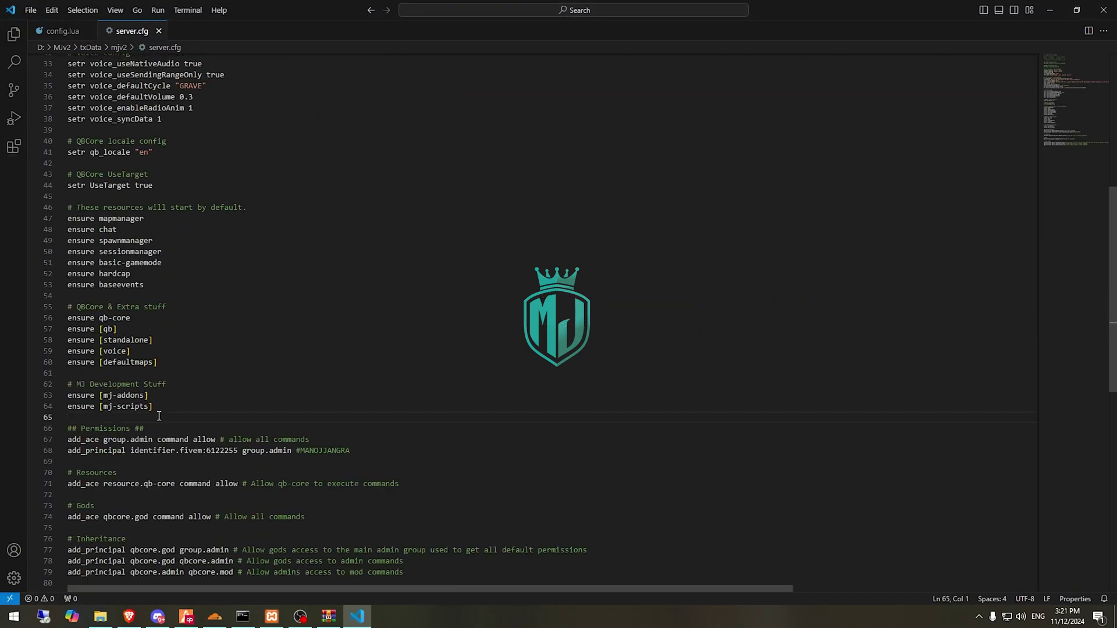
type("ensure fourtwenty_blackmarket")
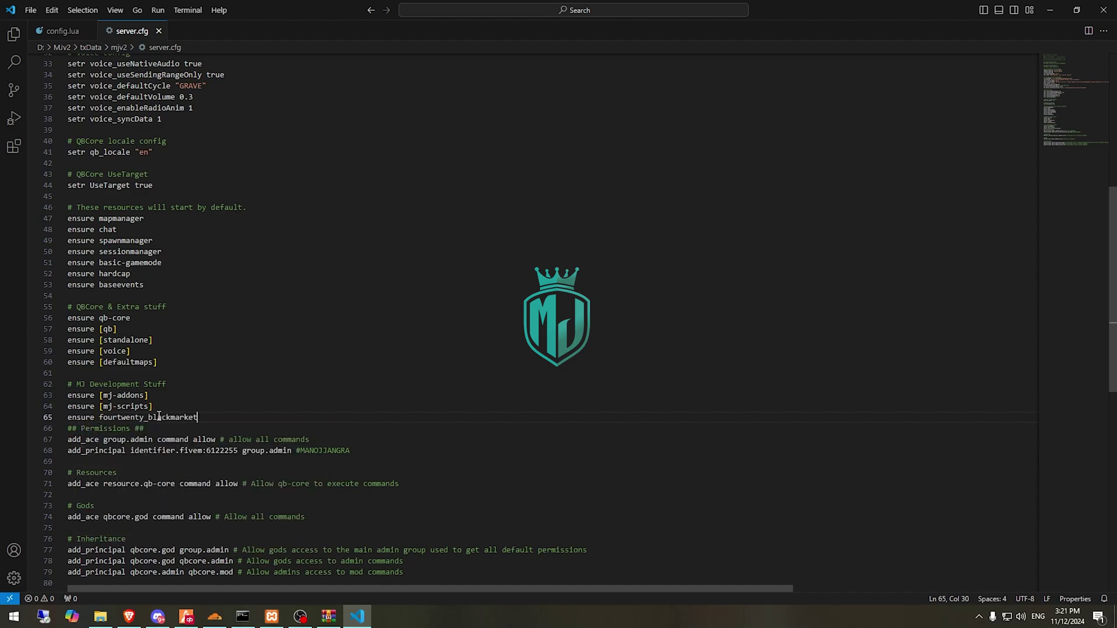
key("Return")
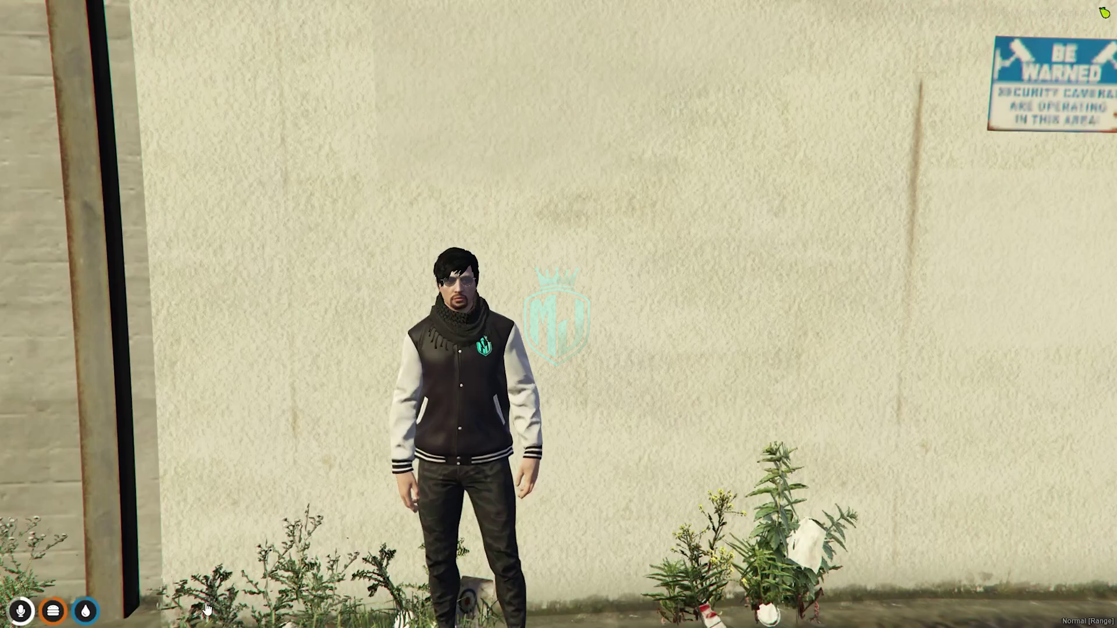
- Switch to FiveM and restart the mjv2 server through the in-game txAdmin menu
key("F1")
key("e")
key("e")
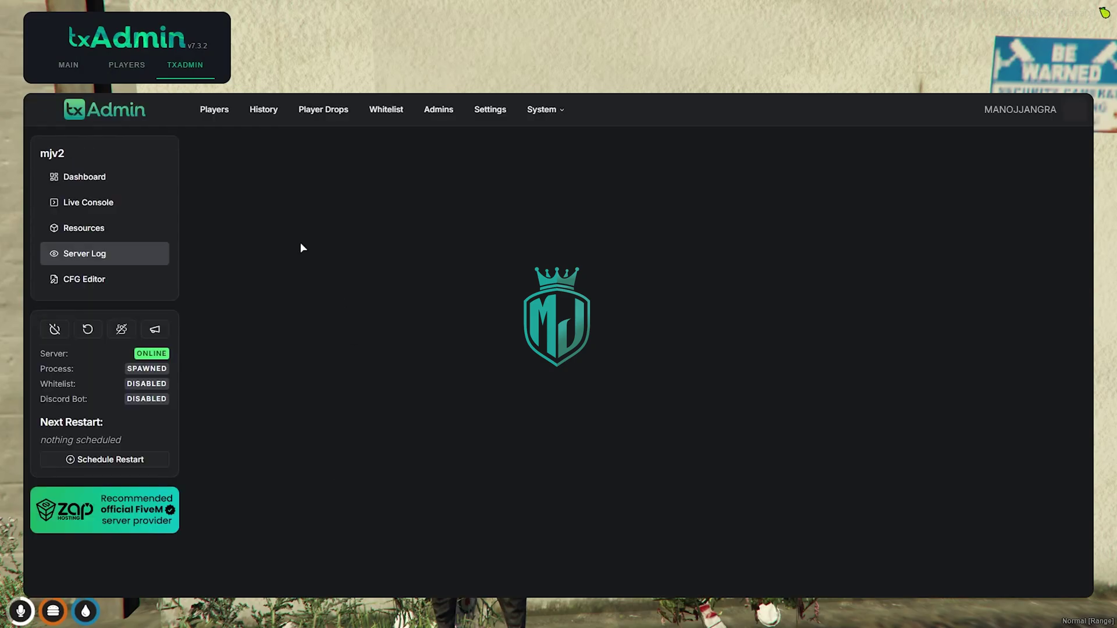
left_click(87, 329)
left_click(665, 367)
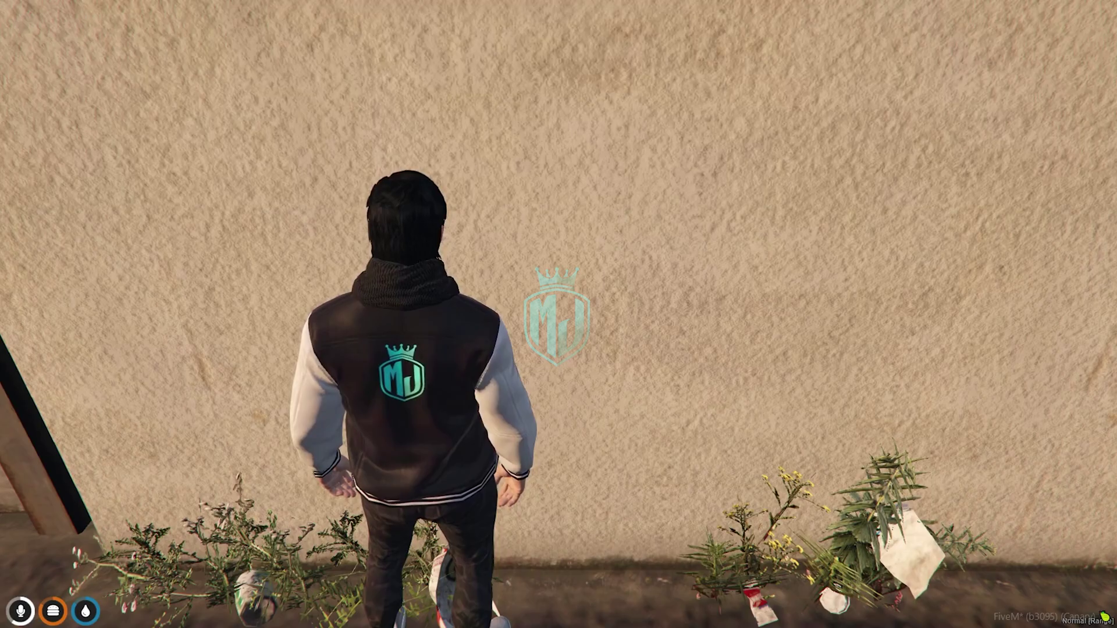
- Switch to VS Code and examine the Downtown and Harbor Black Market coordinates in config.lua's Config.Locations section
key("w")
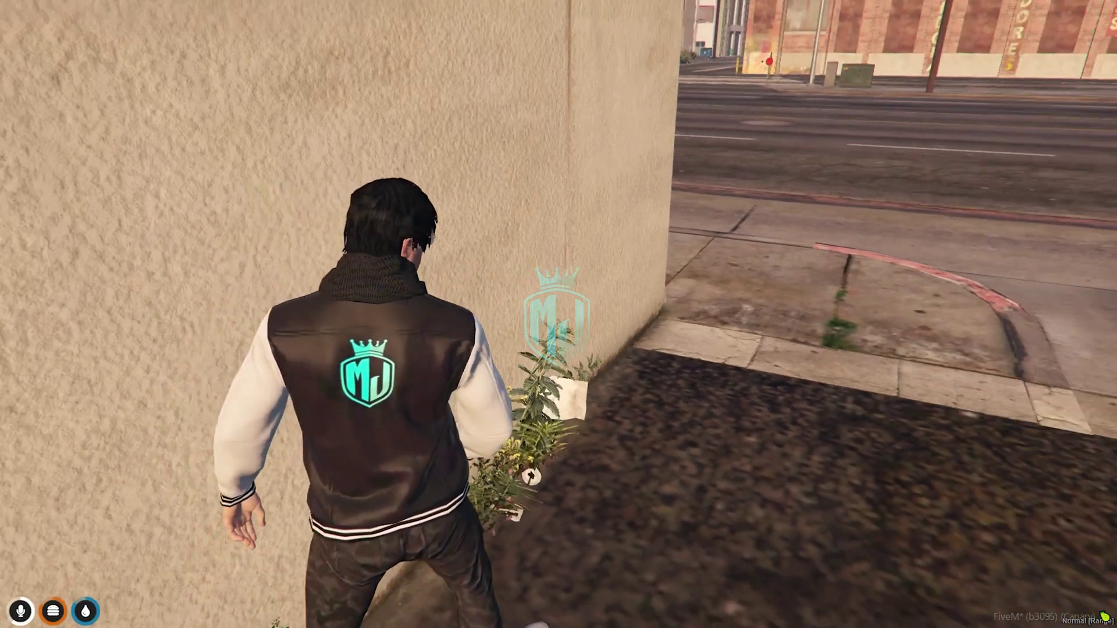
key("super")
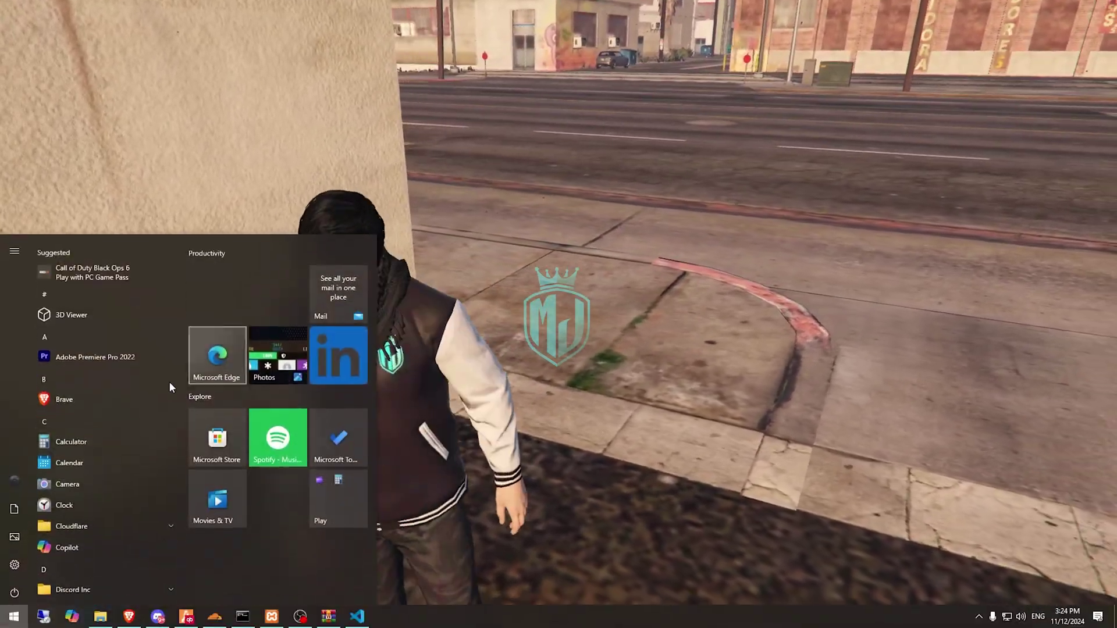
left_click(357, 616)
scroll(326, 514, "down", 8)
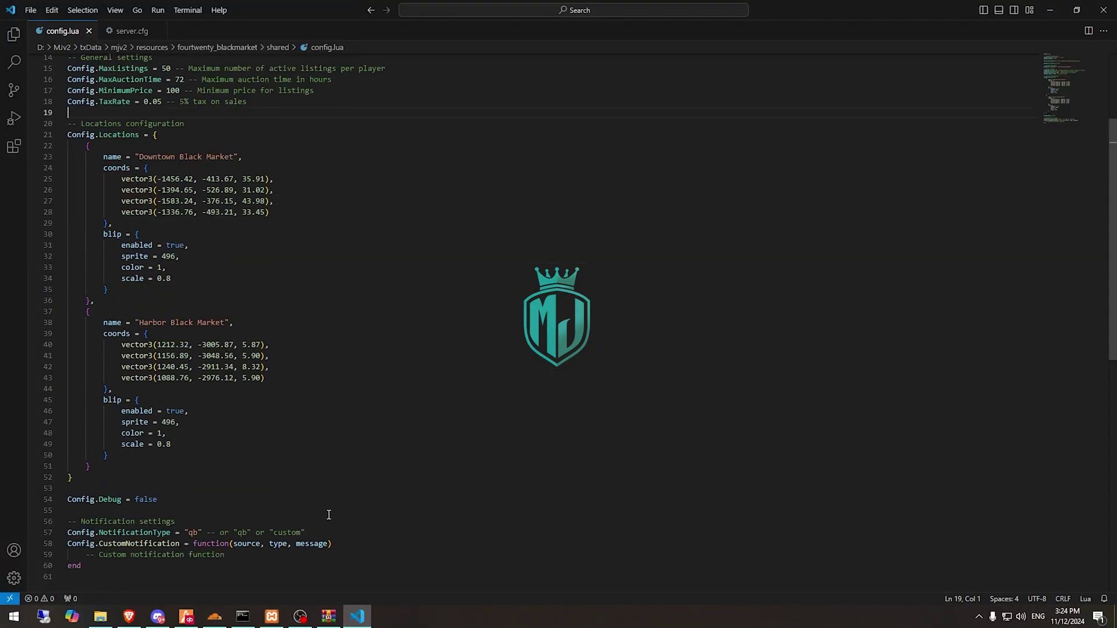
scroll(317, 419, "up", 5)
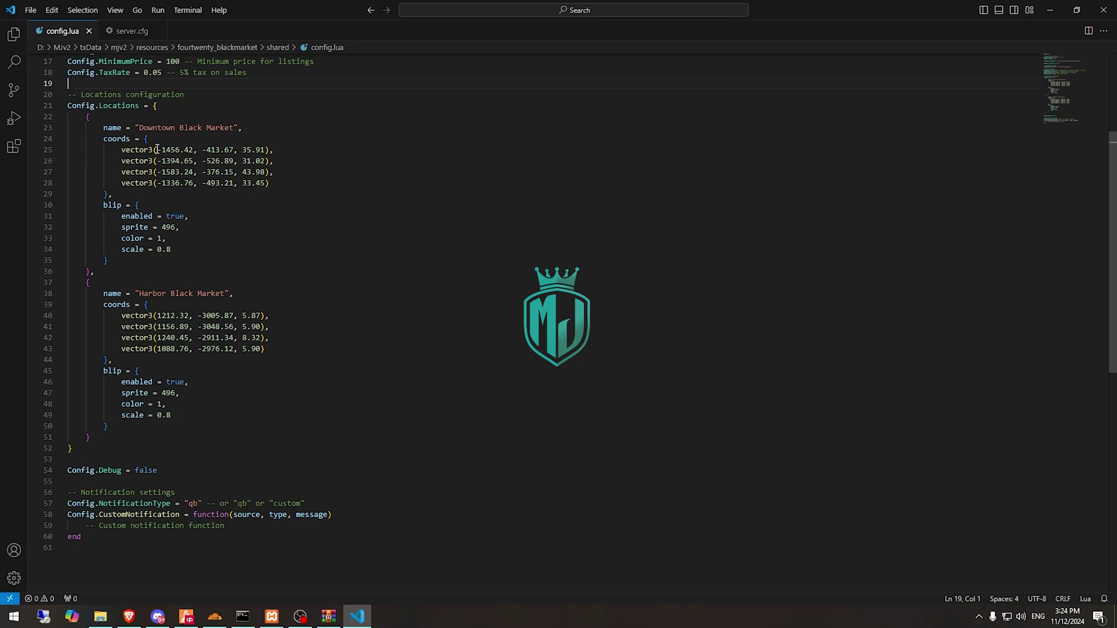
left_click_drag(157, 150, 267, 150)
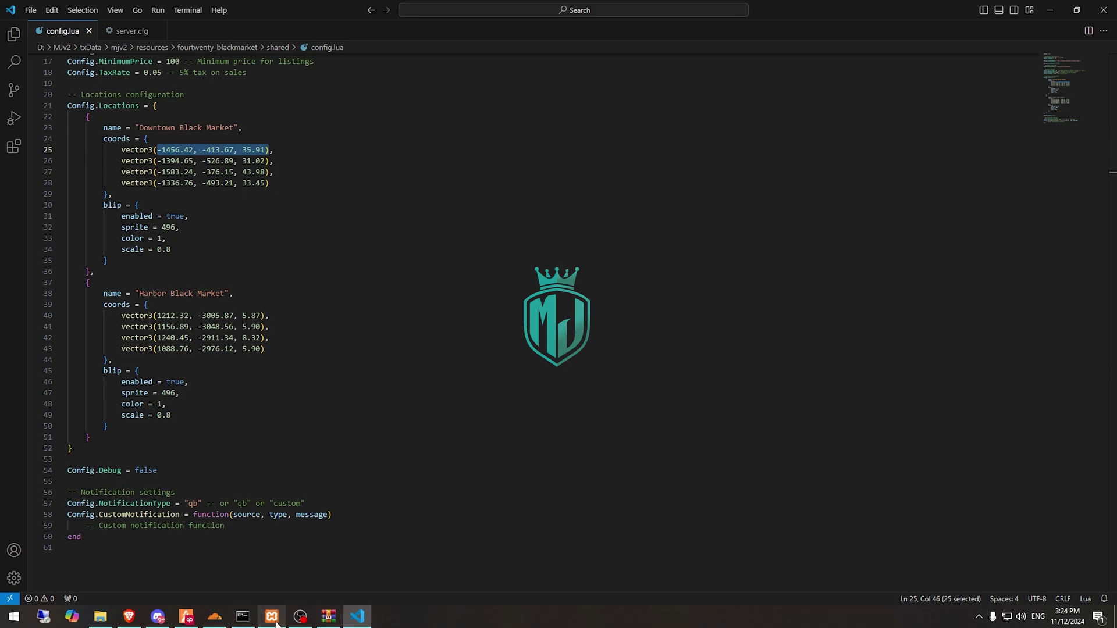
- Switch back to FiveM, open the map, and set a waypoint on the Downtown Black Market blip
left_click(188, 616)
key("Escape")
left_click(593, 437)
scroll(592, 438, "down", 3)
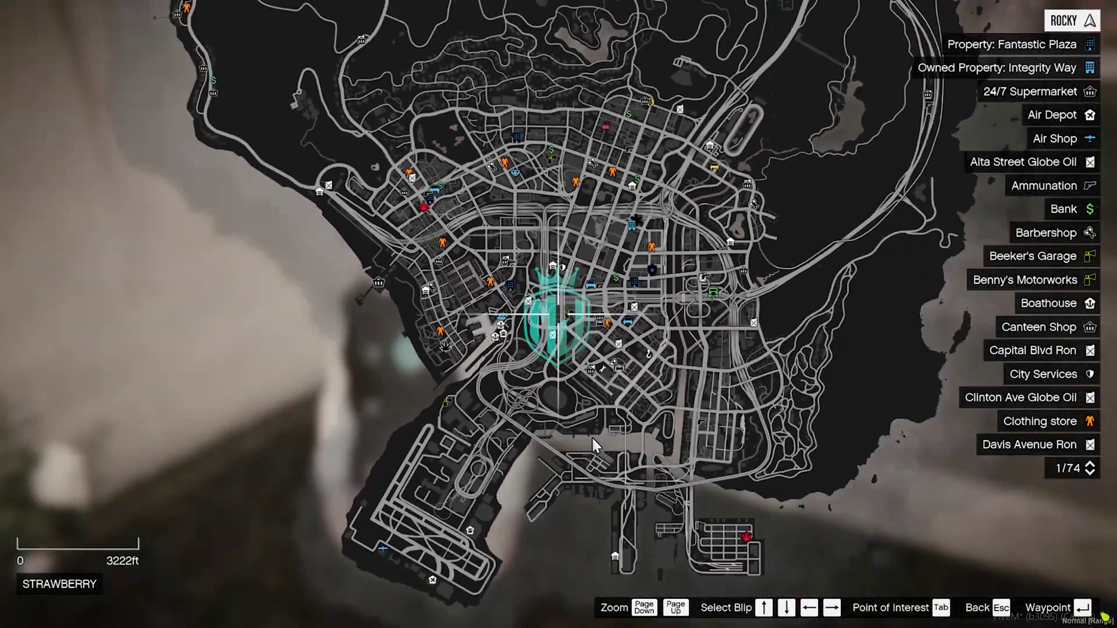
left_click(740, 534)
left_click_drag(511, 289, 559, 422)
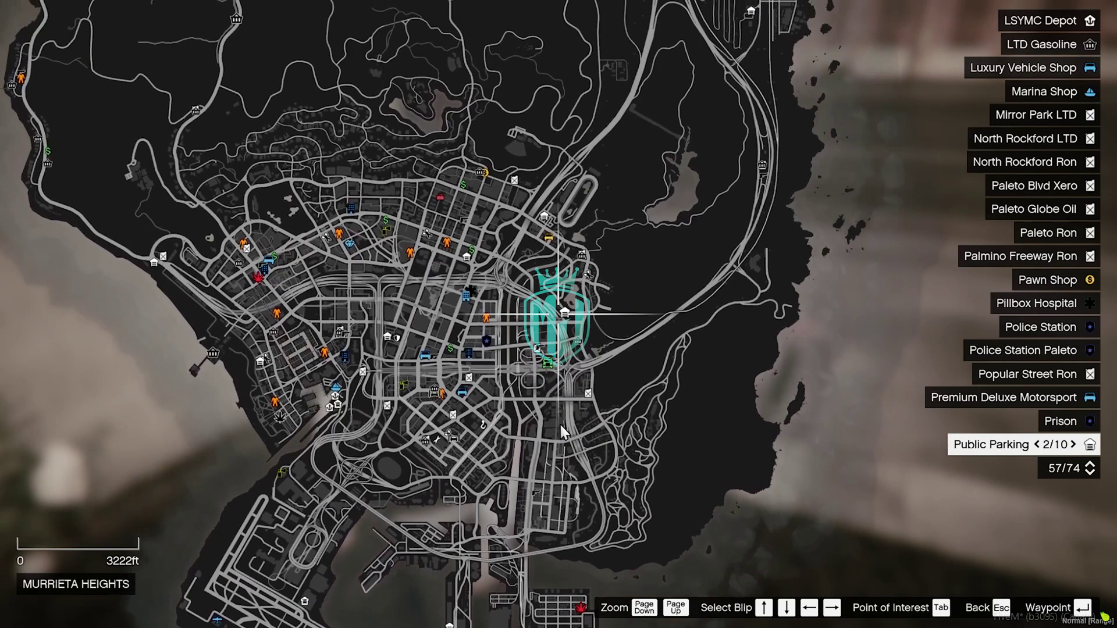
left_click(261, 287)
key("Return")
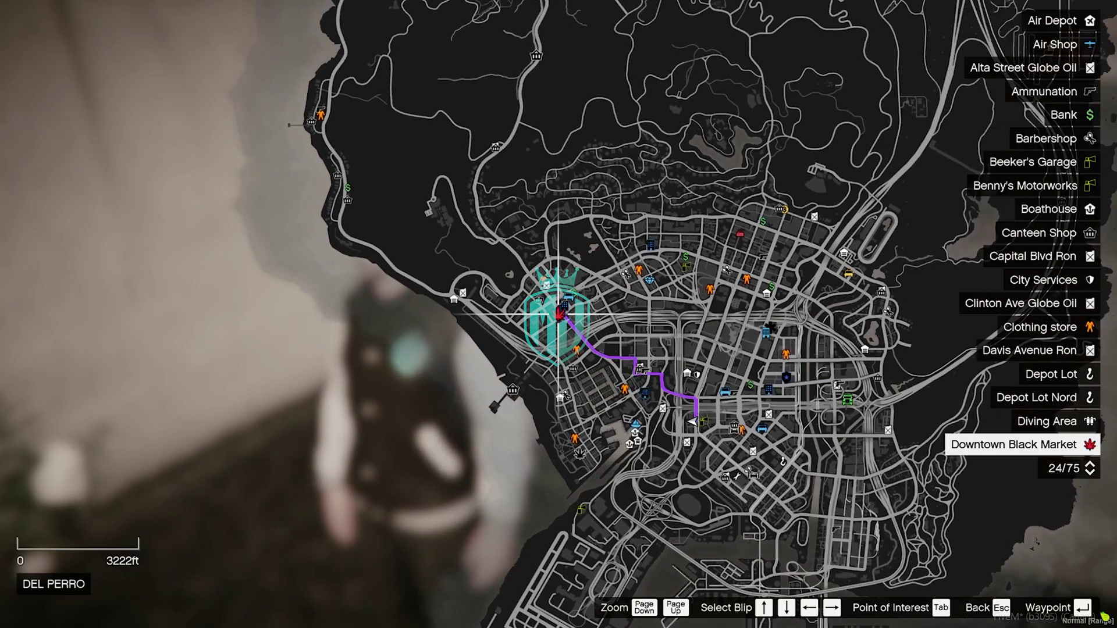
- Close the map and teleport to the waypoint with the /tpm command
key("Escape")
type("t/tpm")
key("Return")
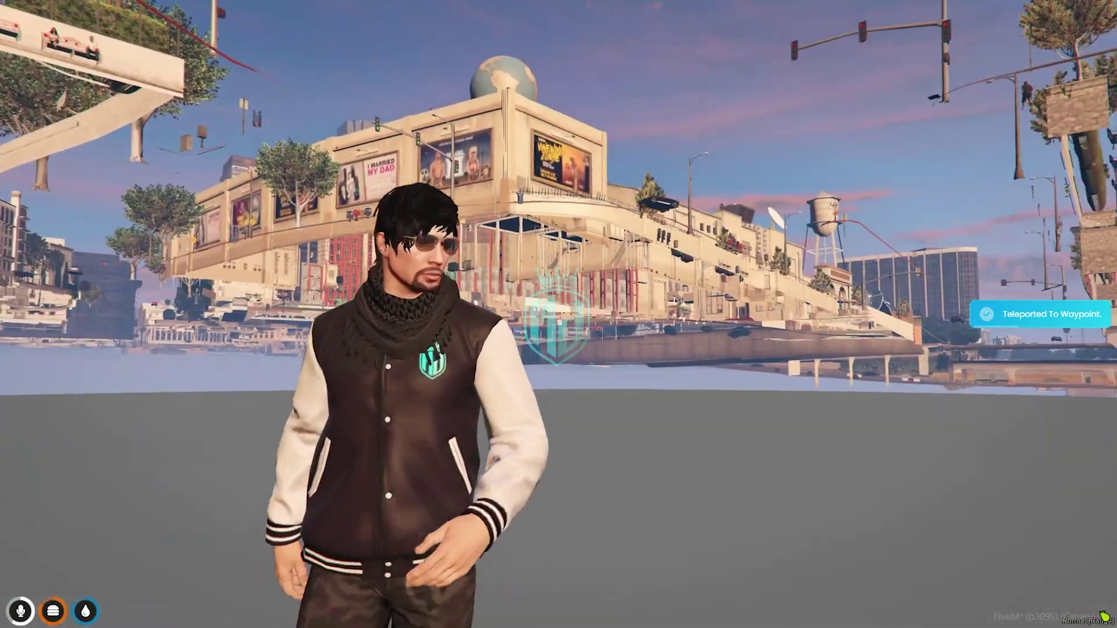
- Enable txAdmin NoClip, fly the character up to street level, and return to the default player mode
right_click(558, 314)
key("F1")
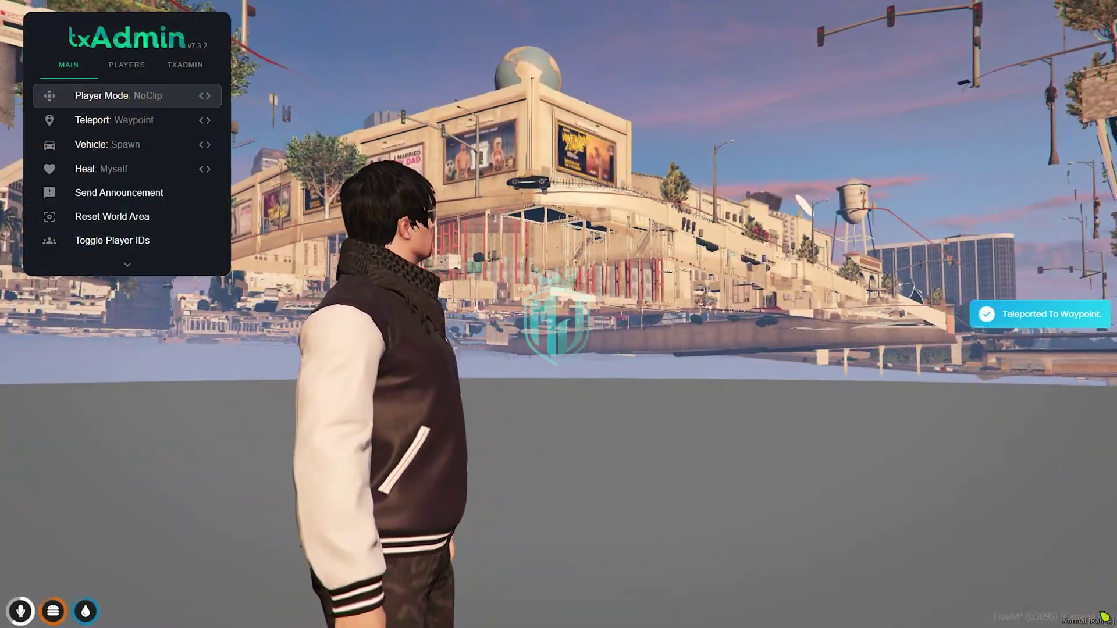
key("Return")
key("q")
key("s")
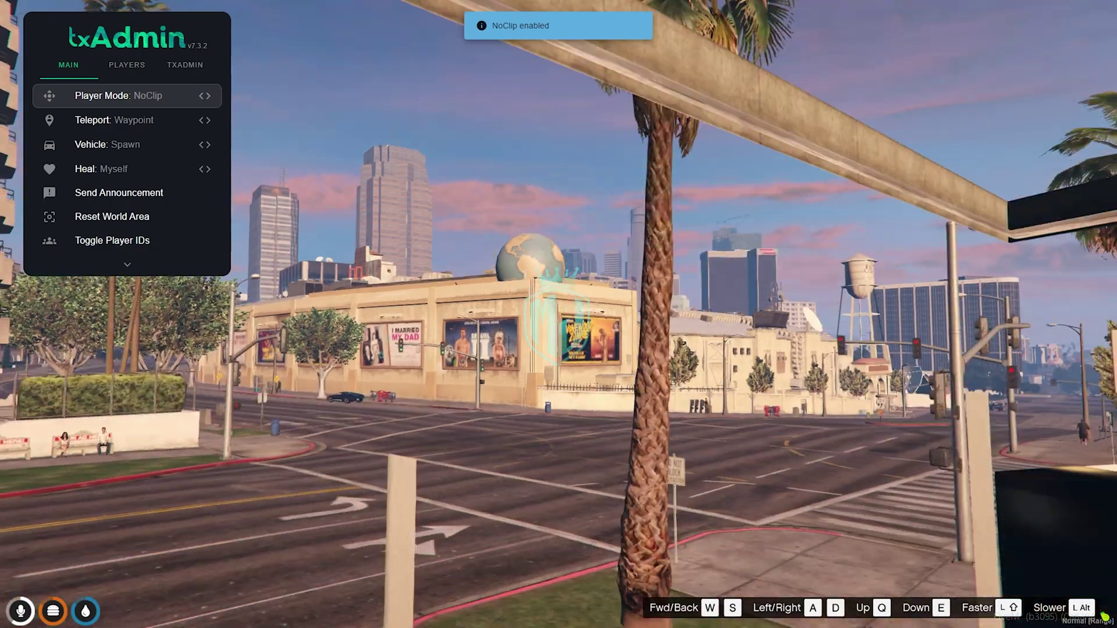
key("e")
key("Return")
key("BackSpace")
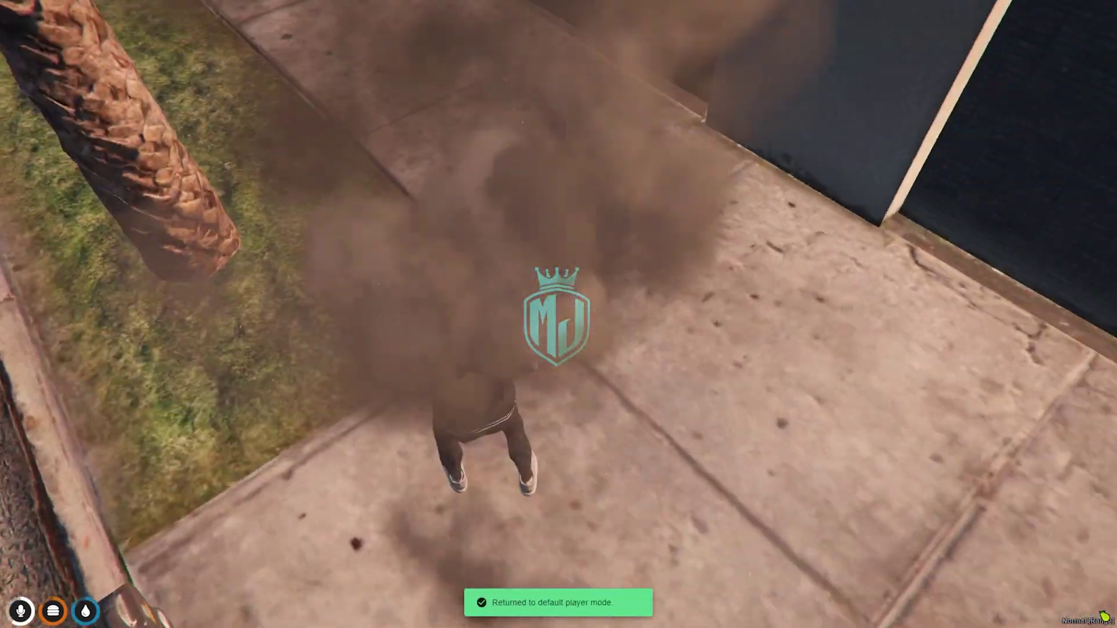
- Walk to the black market access point by the dark brick wall and open the Downtown Black Market
key("w")
key("w")
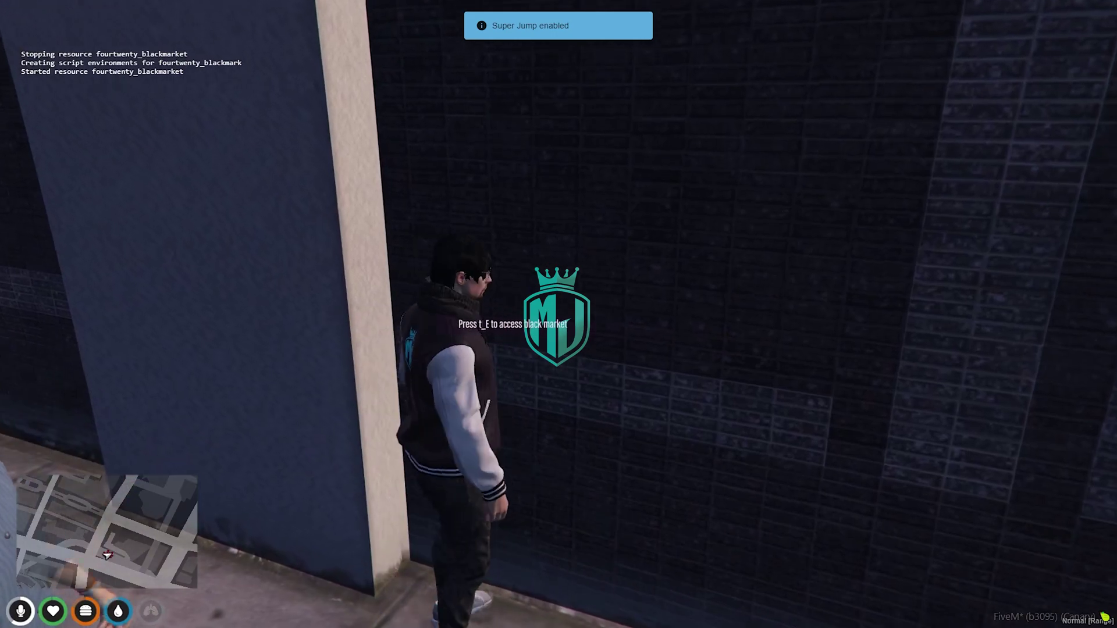
key("s")
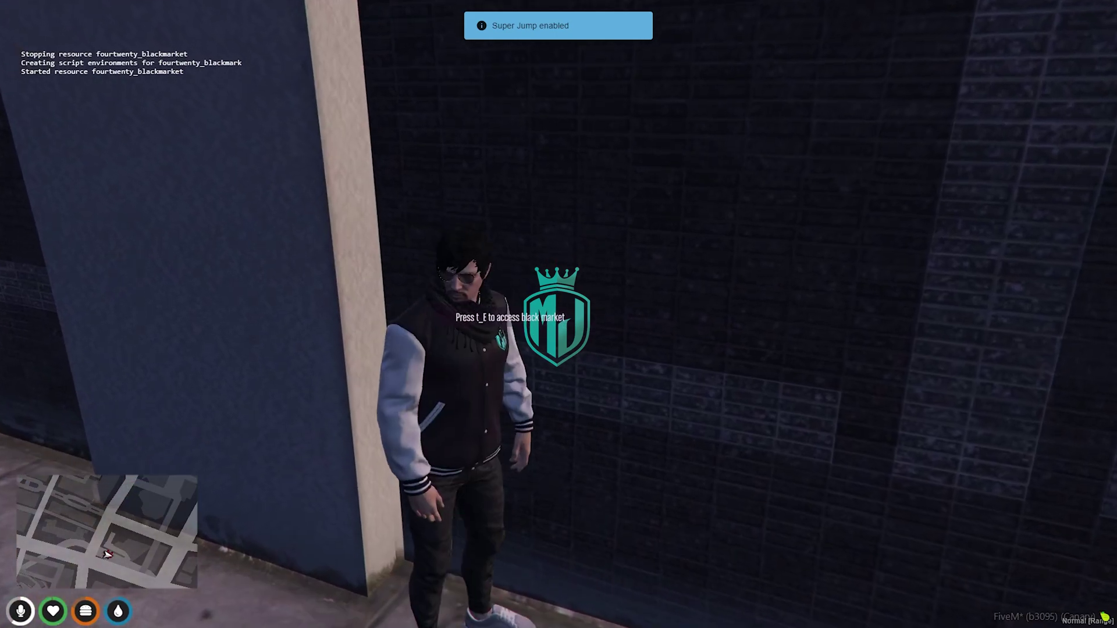
key("e")
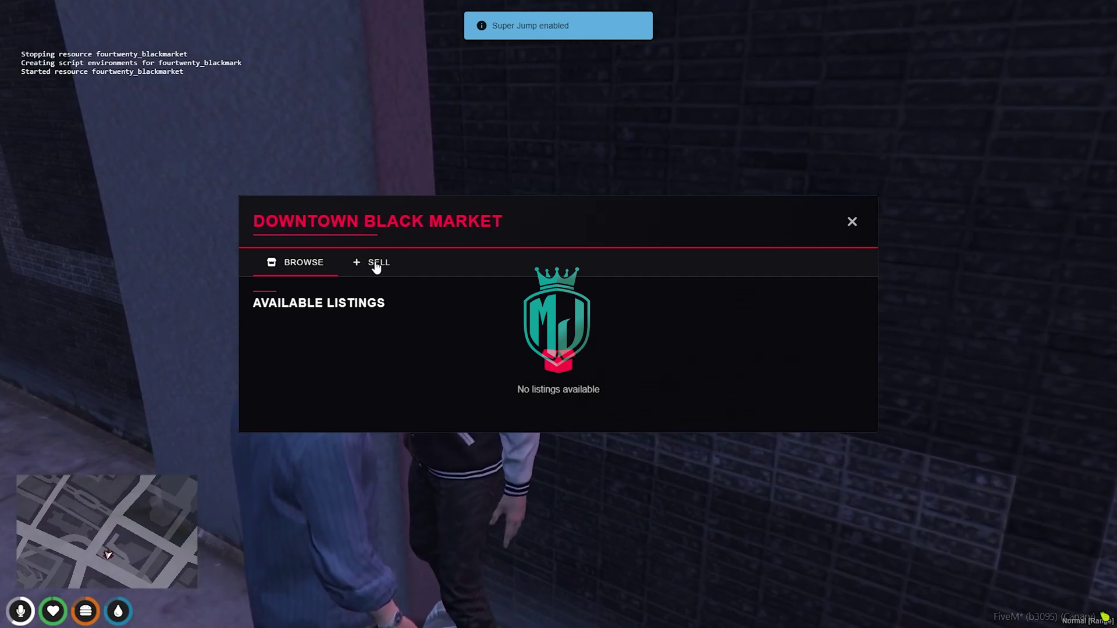
- Try to create a sell listing with price 110 and listing type Instant Buy, leaving the amount unchanged
left_click(376, 263)
double_click(279, 311)
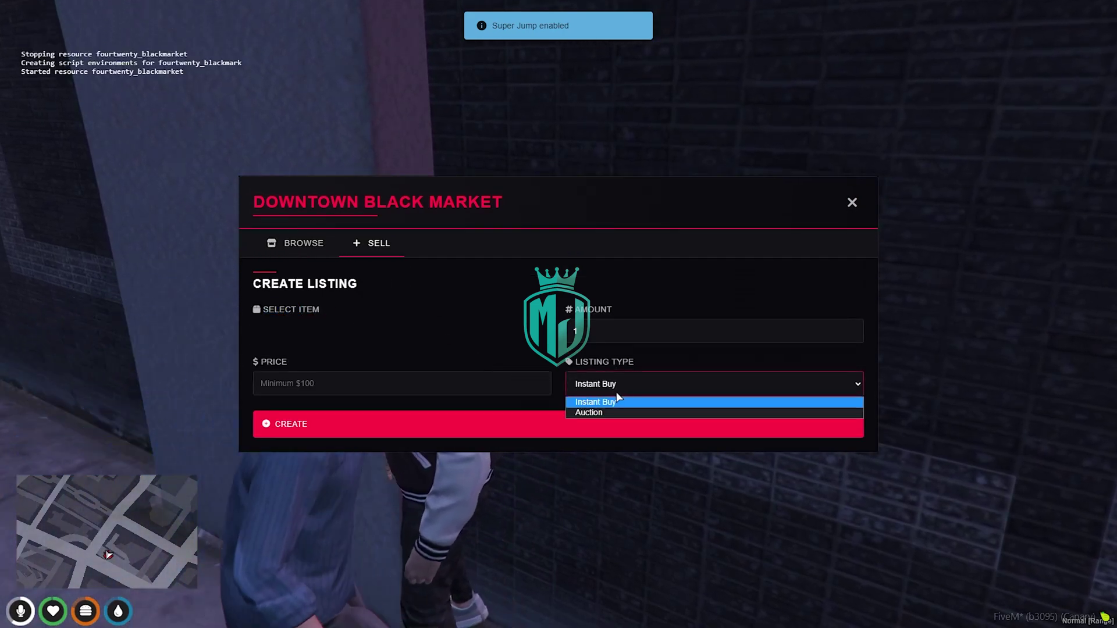
left_click(467, 381)
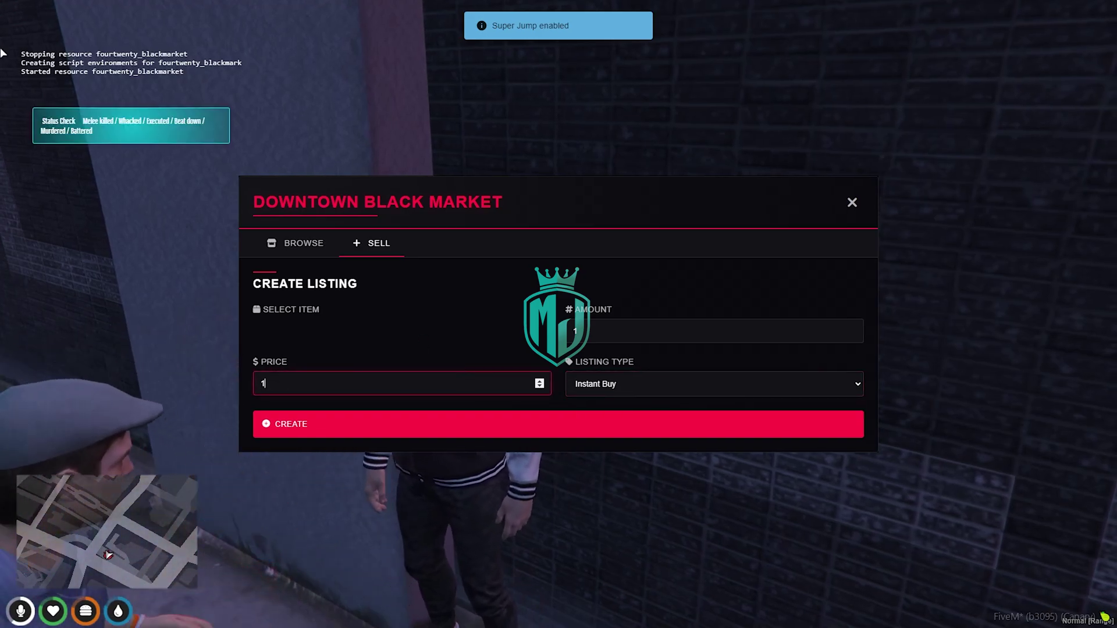
left_click(290, 436)
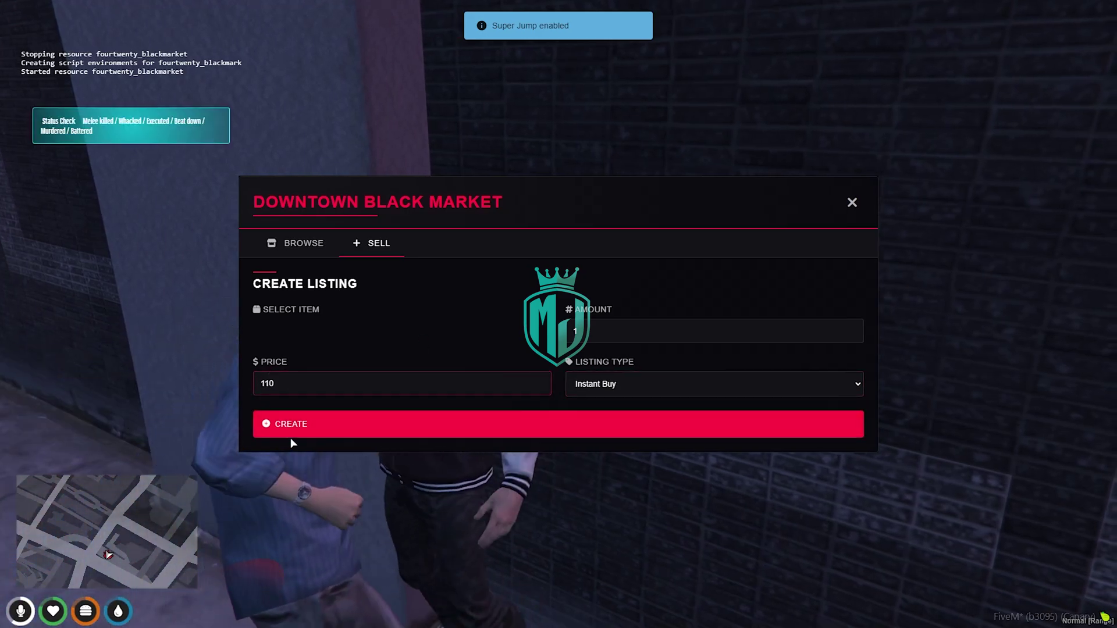
- Check the available listings in the Downtown Black Market and close the market
left_click(300, 242)
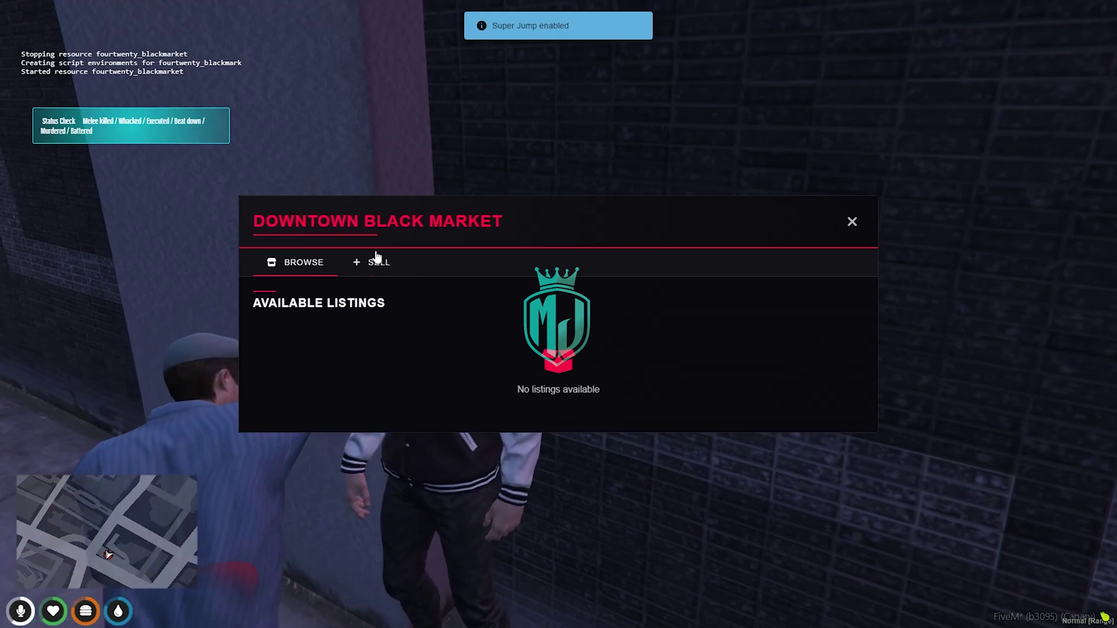
left_click(375, 244)
key("Escape")
- Load the Carbine Rifle using the /setammo 1000 command, fire it along the sidewalk, and put it away
key("r")
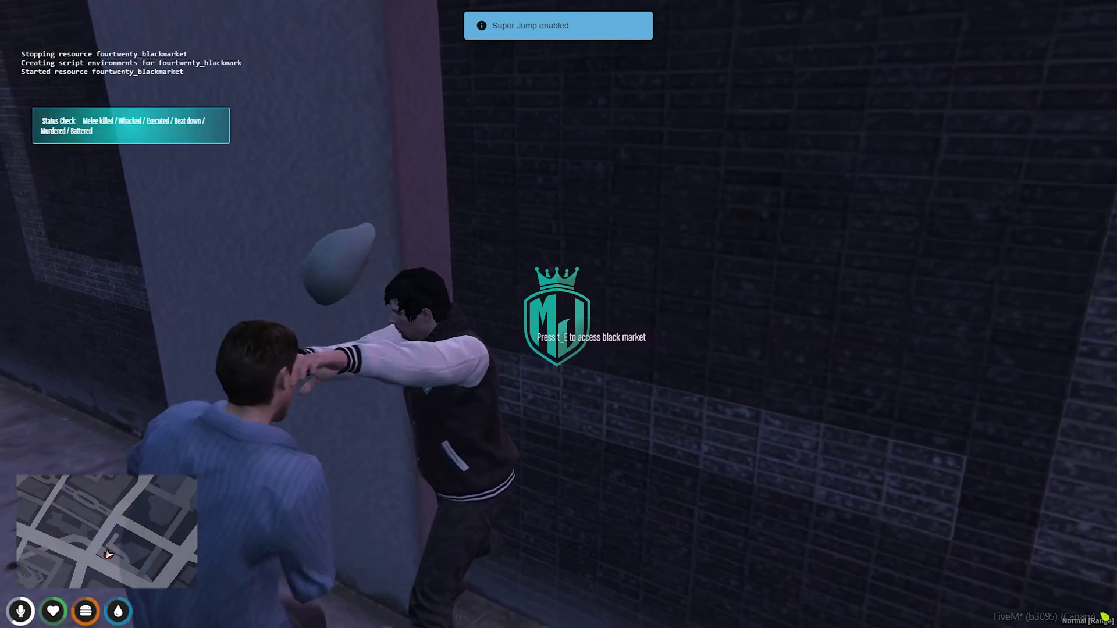
key("1")
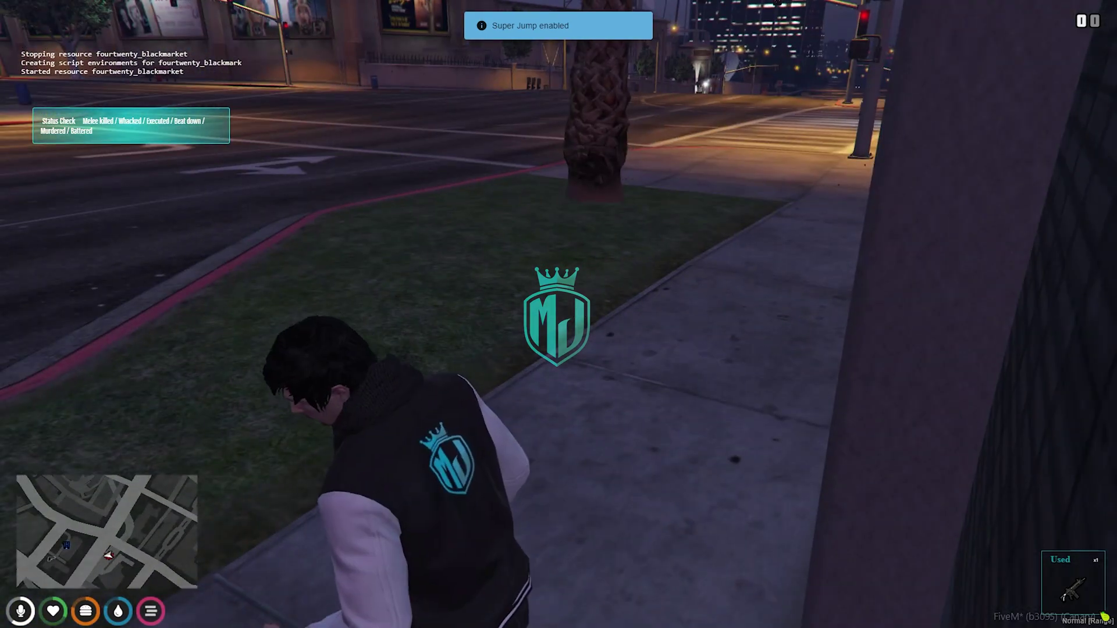
type("t/setammo 1000")
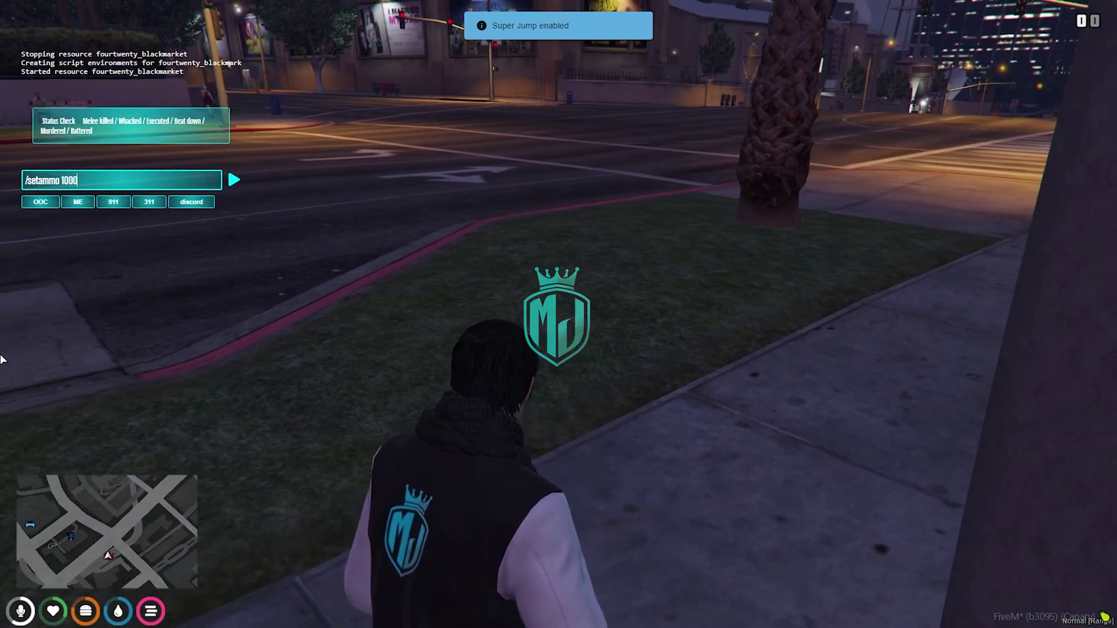
key("Return")
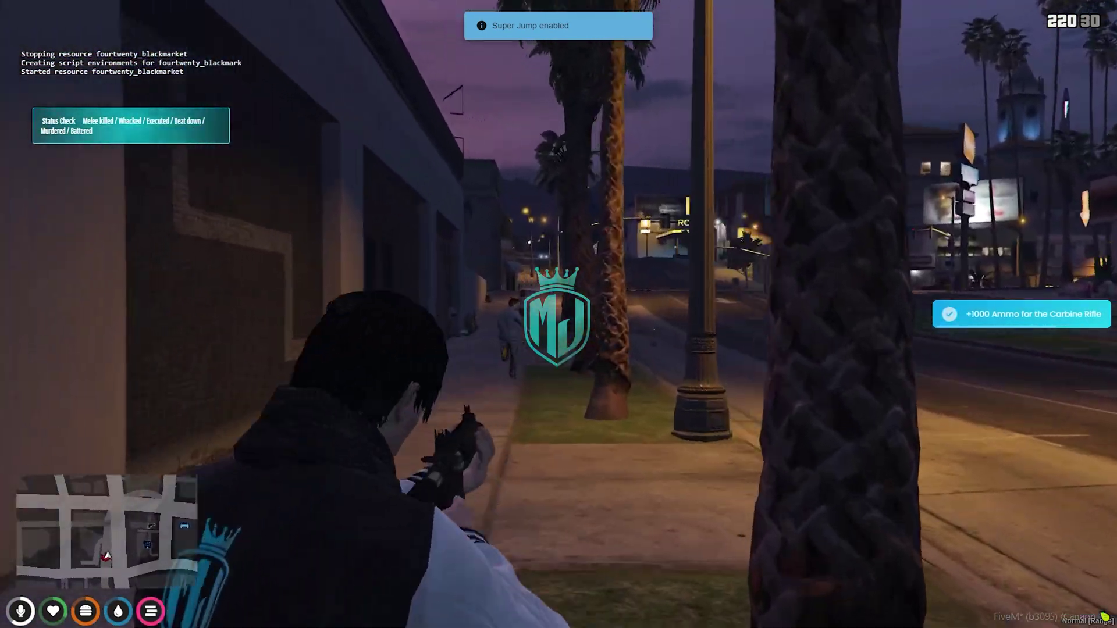
left_click(558, 314)
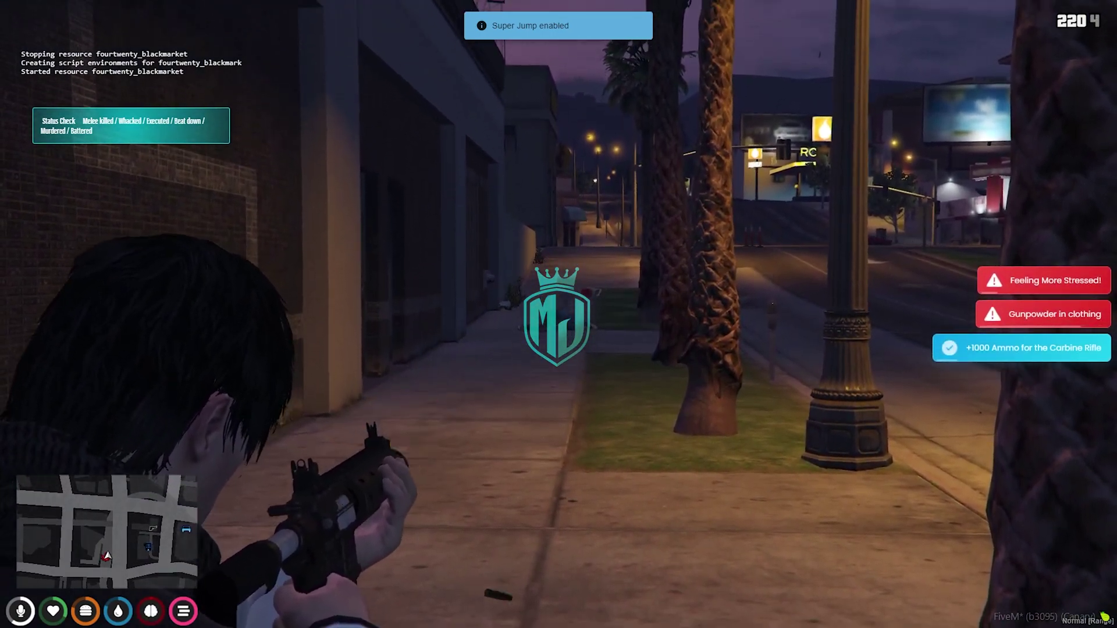
key("1")
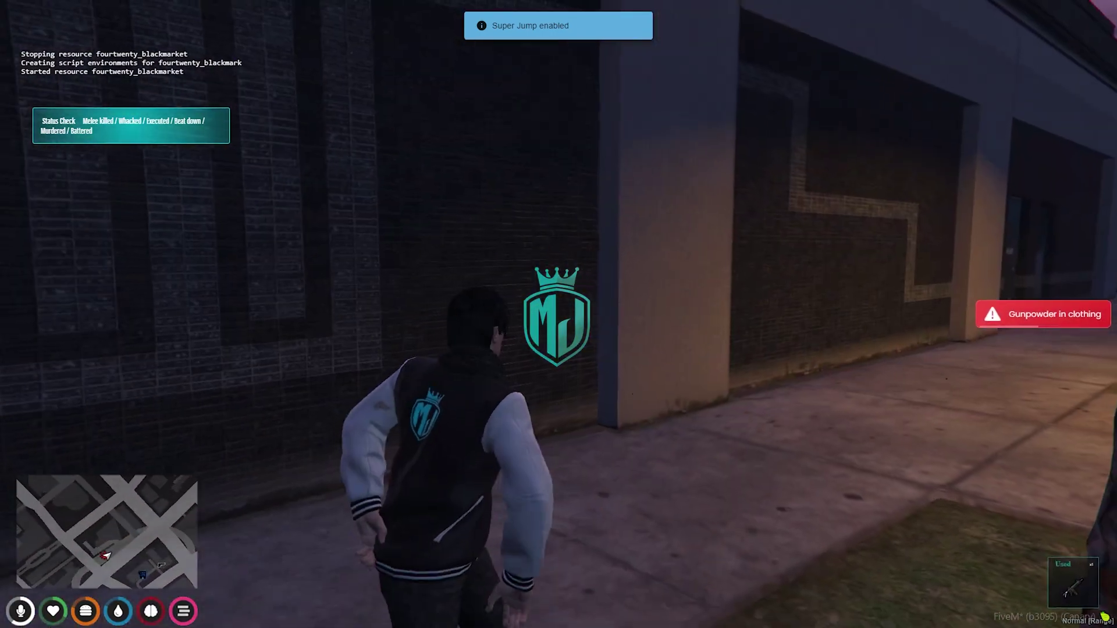
- Reopen the Downtown Black Market, try to create a sell listing priced at 11, and check the available listings
key("e")
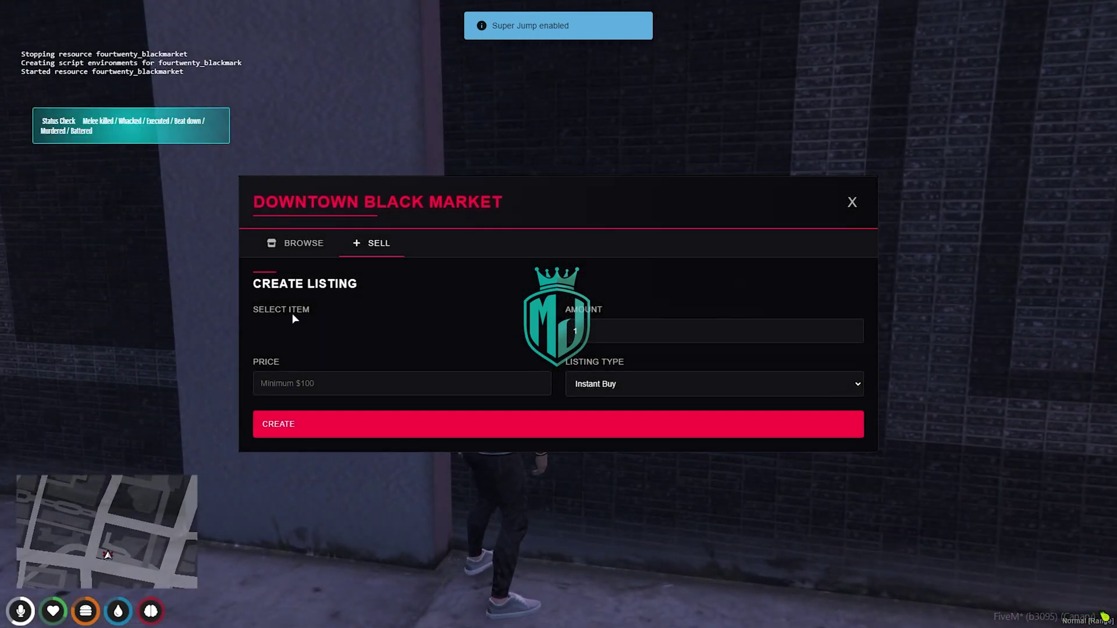
type("11")
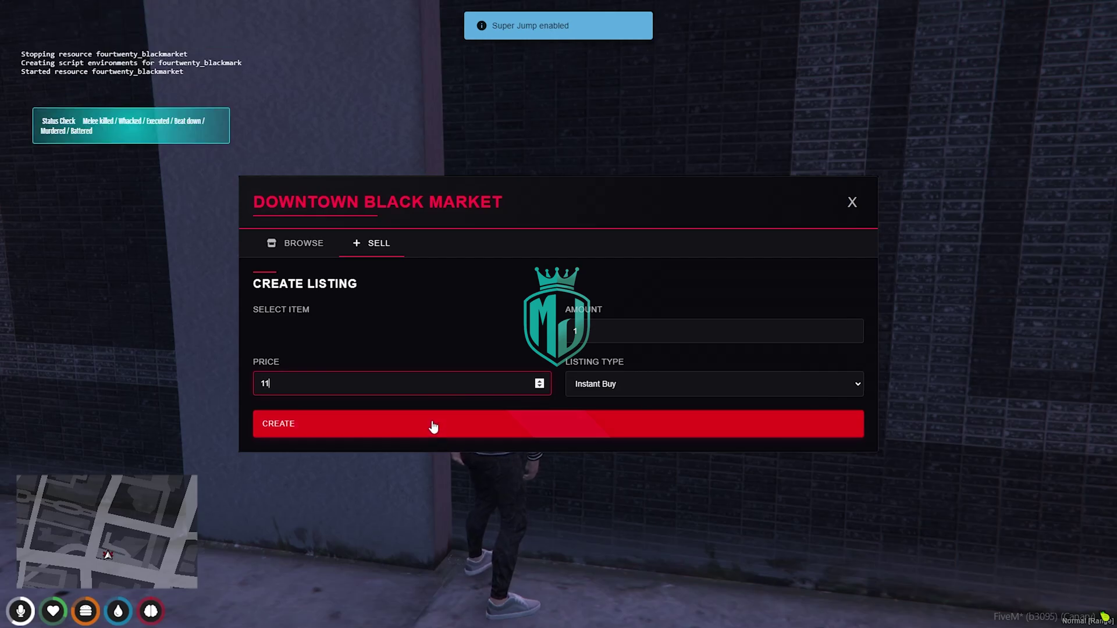
left_click(317, 247)
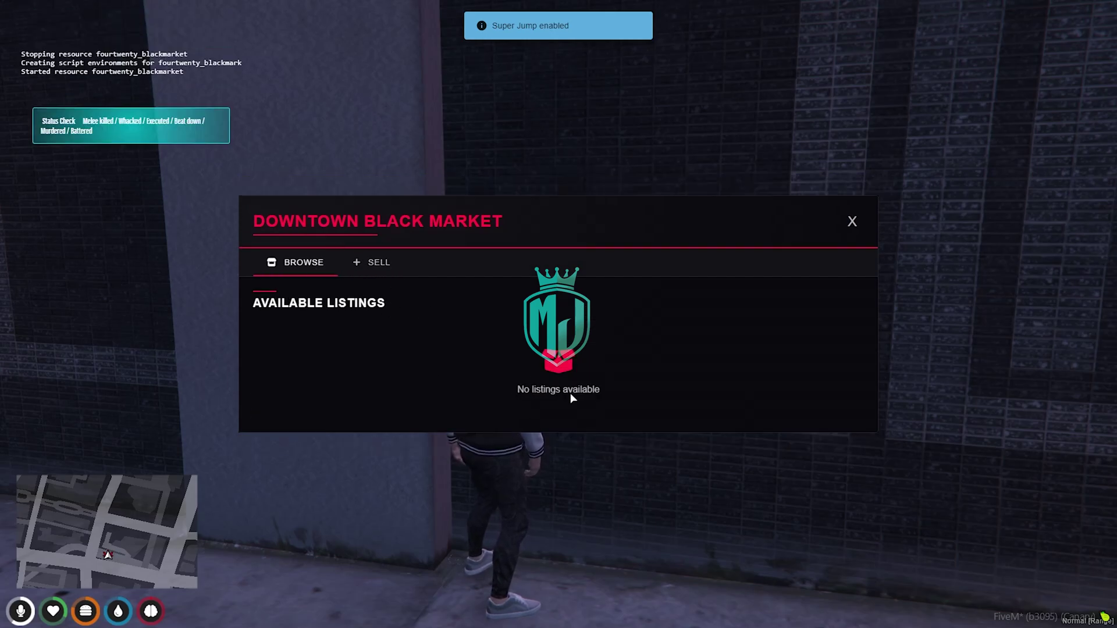
key("Escape")
- Open the map and set a waypoint on the red marker at the southeastern docks
key("Escape")
left_click(624, 388)
scroll(724, 378, "down", 5)
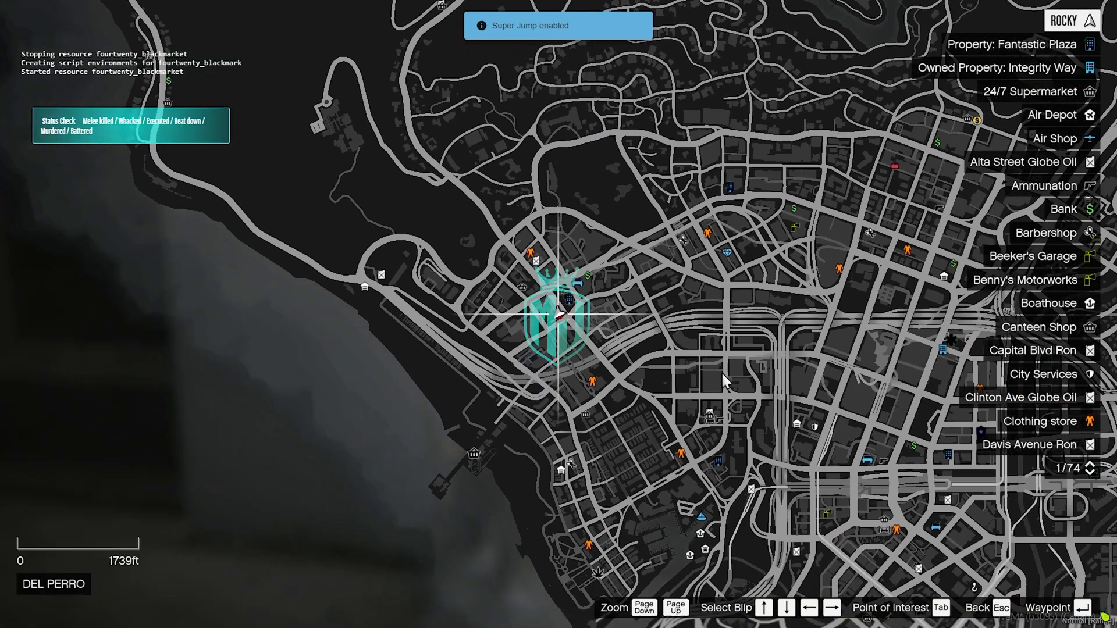
left_click_drag(827, 389, 669, 335)
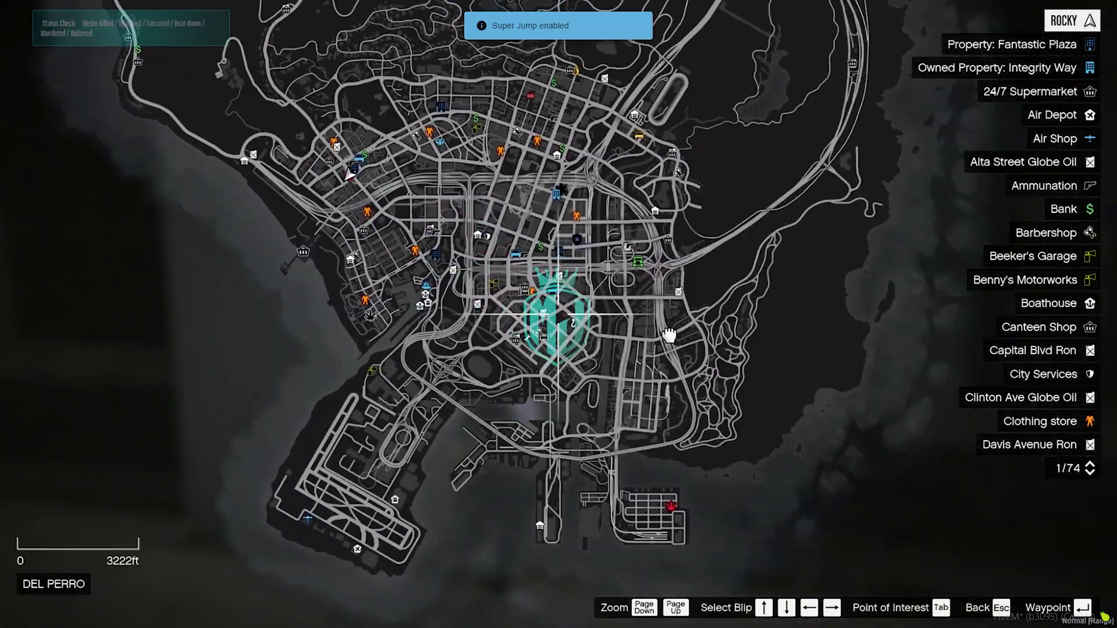
double_click(672, 512)
- Leave the map and teleport to the docks waypoint with the /tpm command
key("Escape")
key("Escape")
type("t/t")
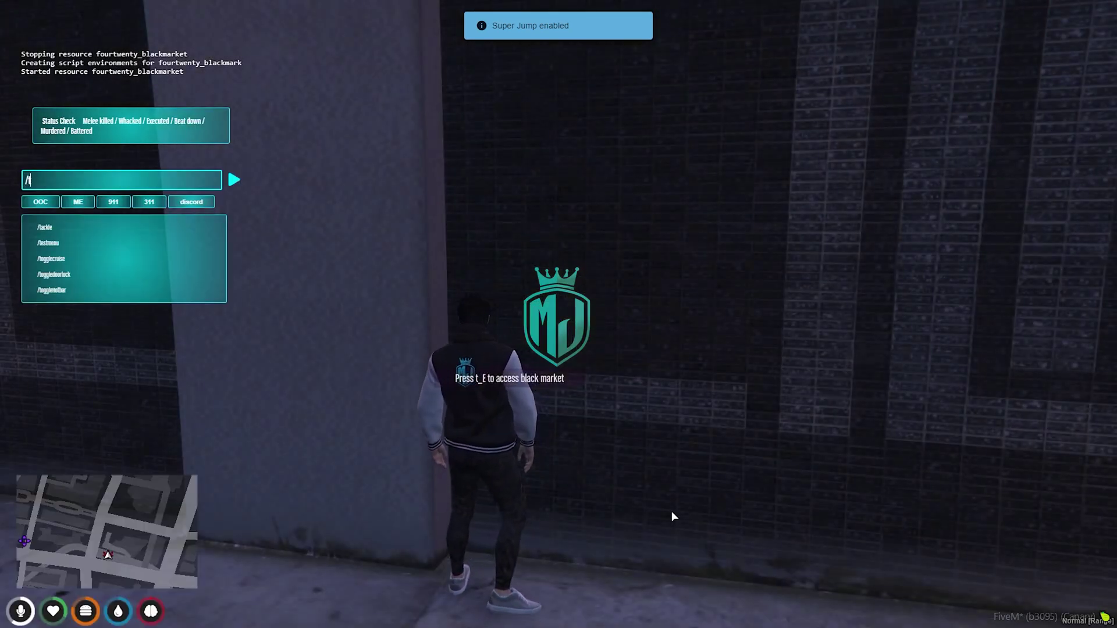
type("pm")
key("Return")
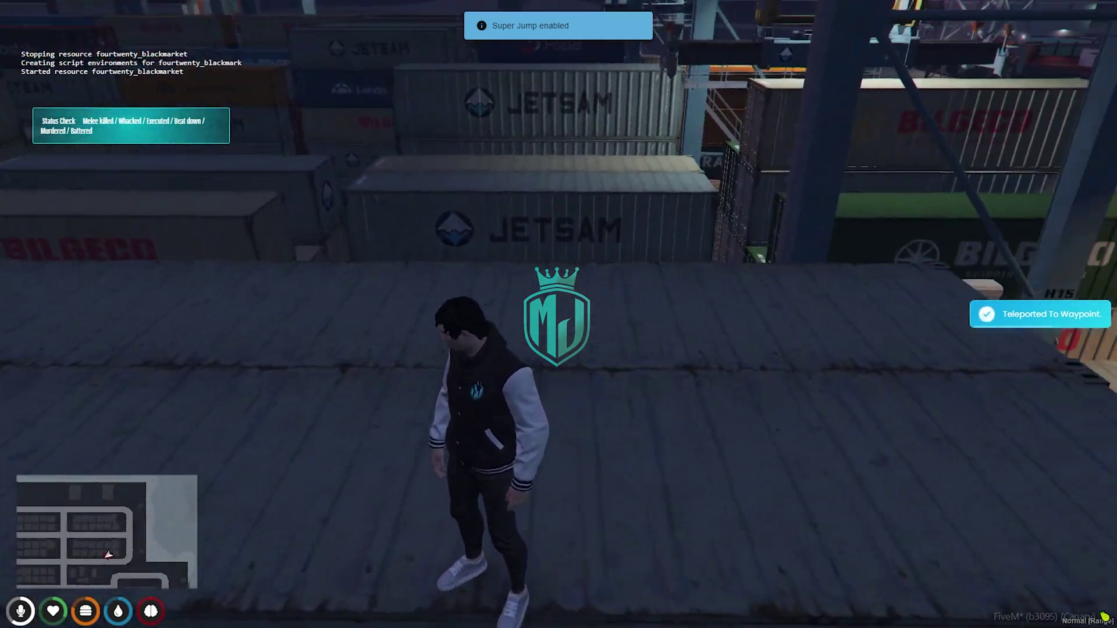
- Move the character across the stacked shipping containers and down to the ground
key("w")
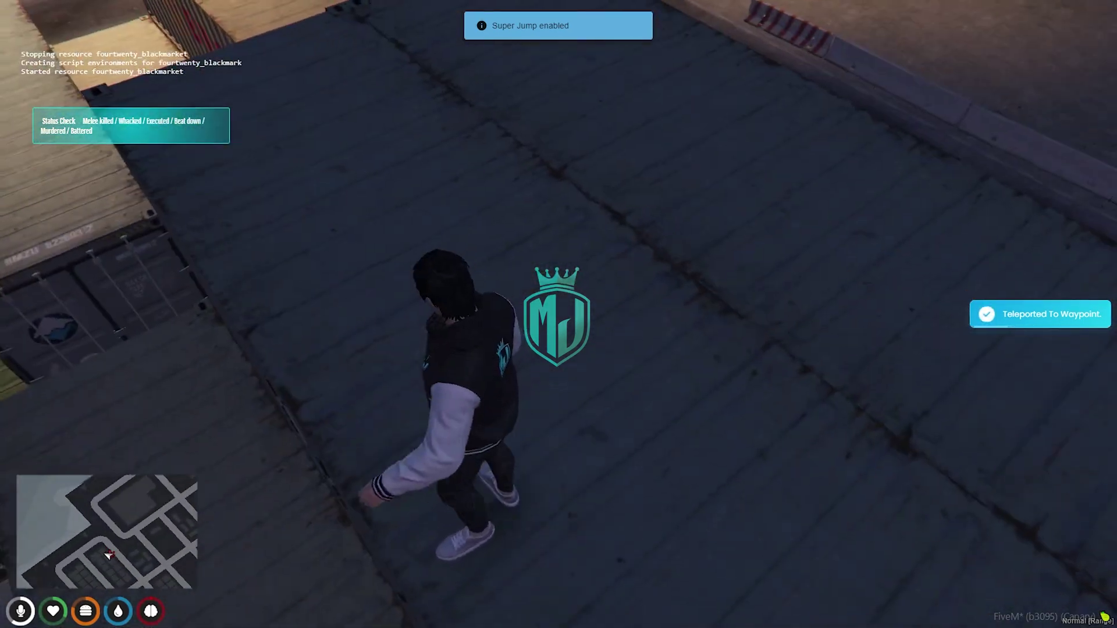
key("w")
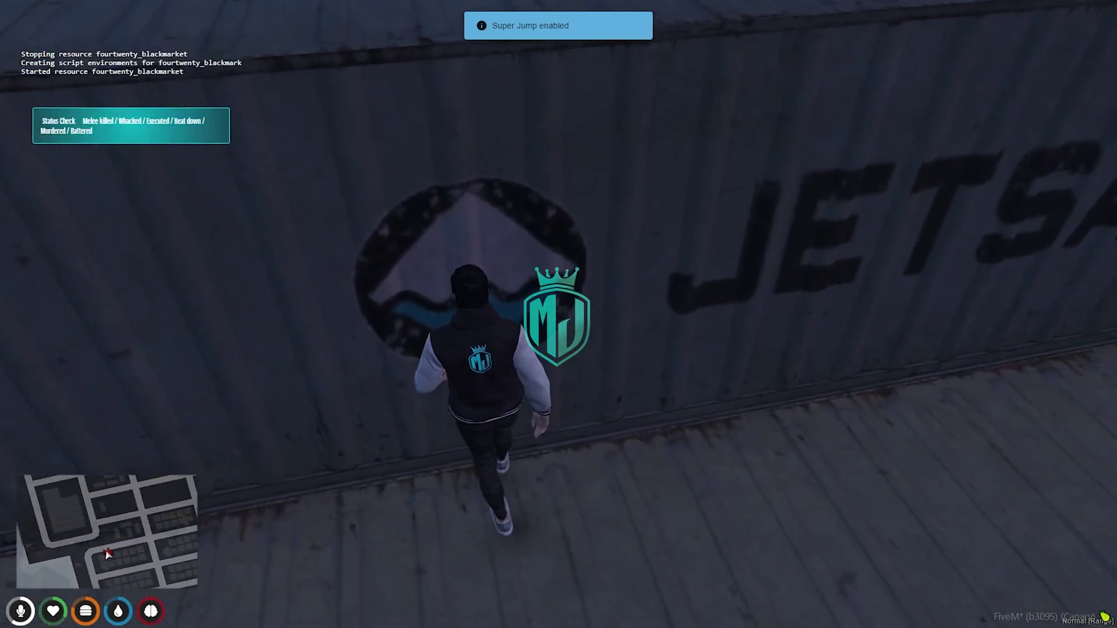
key("w")
key("space")
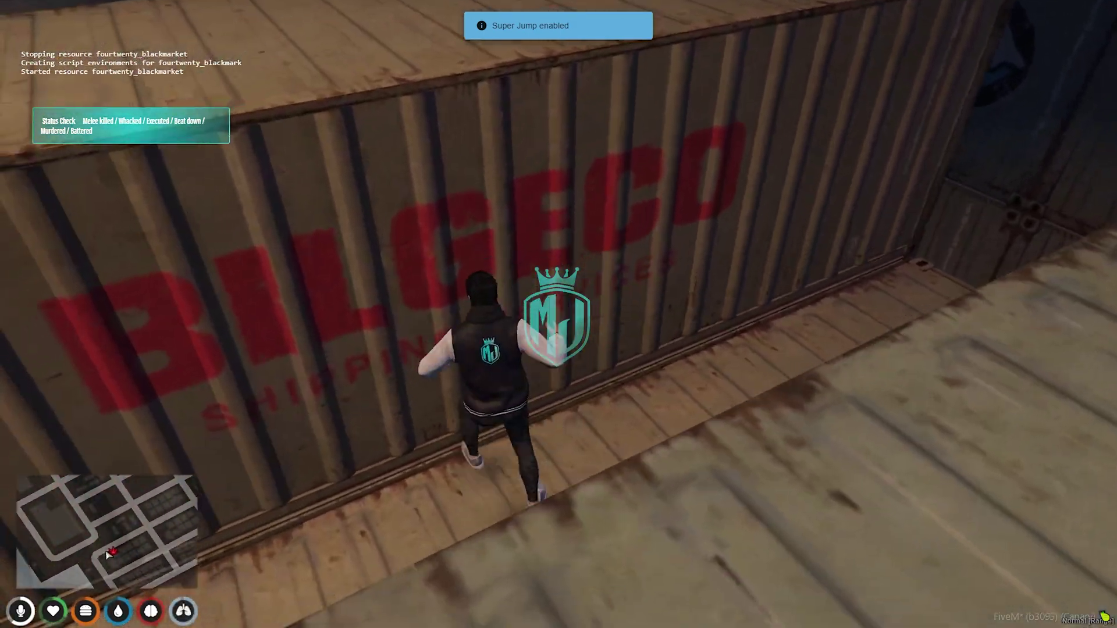
key("w")
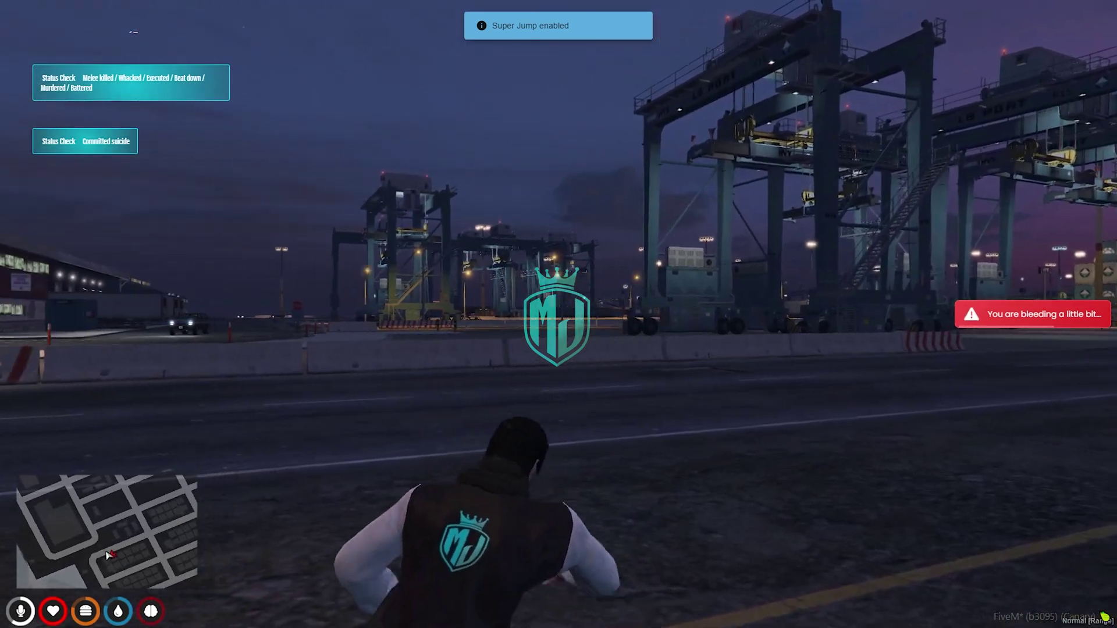
- Heal the character through the txAdmin menu
key("F1")
key("Down")
key("Down")
key("Down")
key("Return")
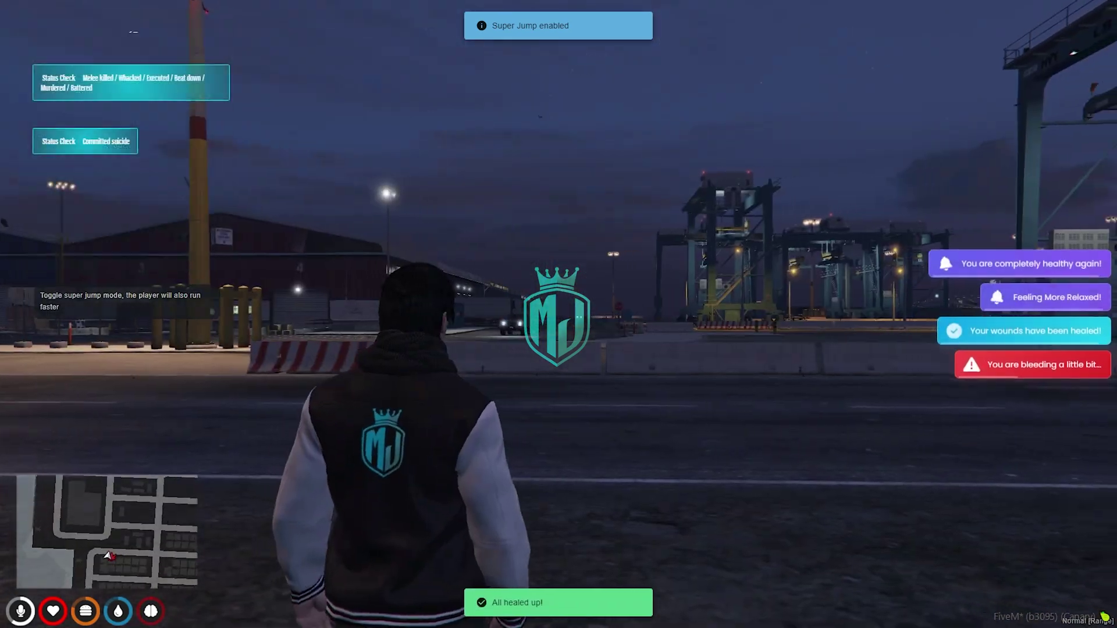
- Walk to the access point beside the green Bilgeco container and open the Harbor Black Market
key("w")
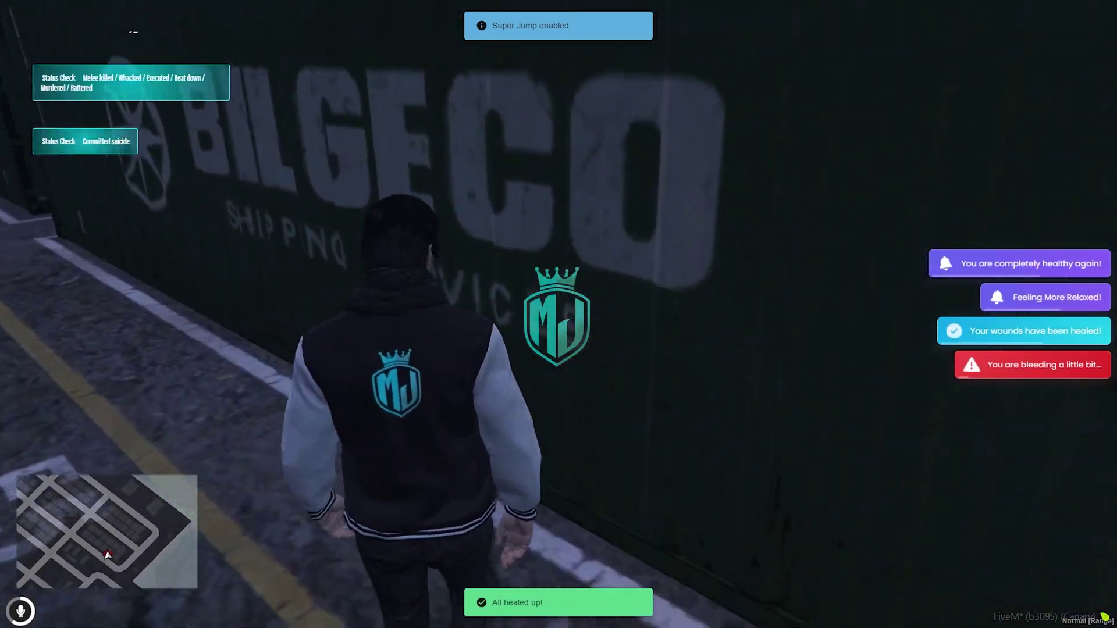
key("w")
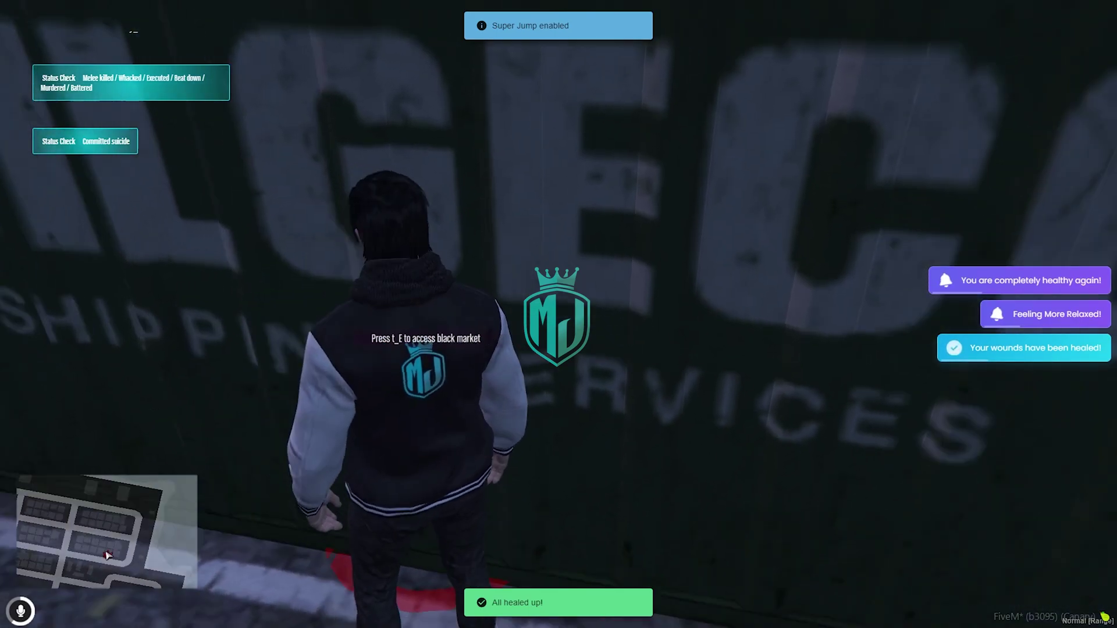
key("e")
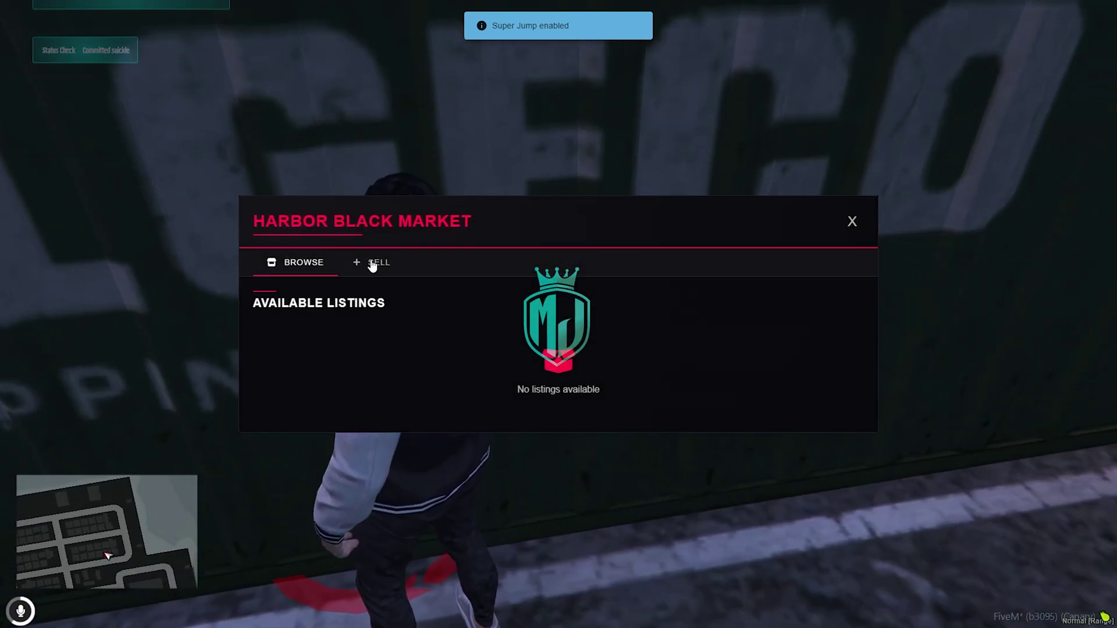
left_click(373, 262)
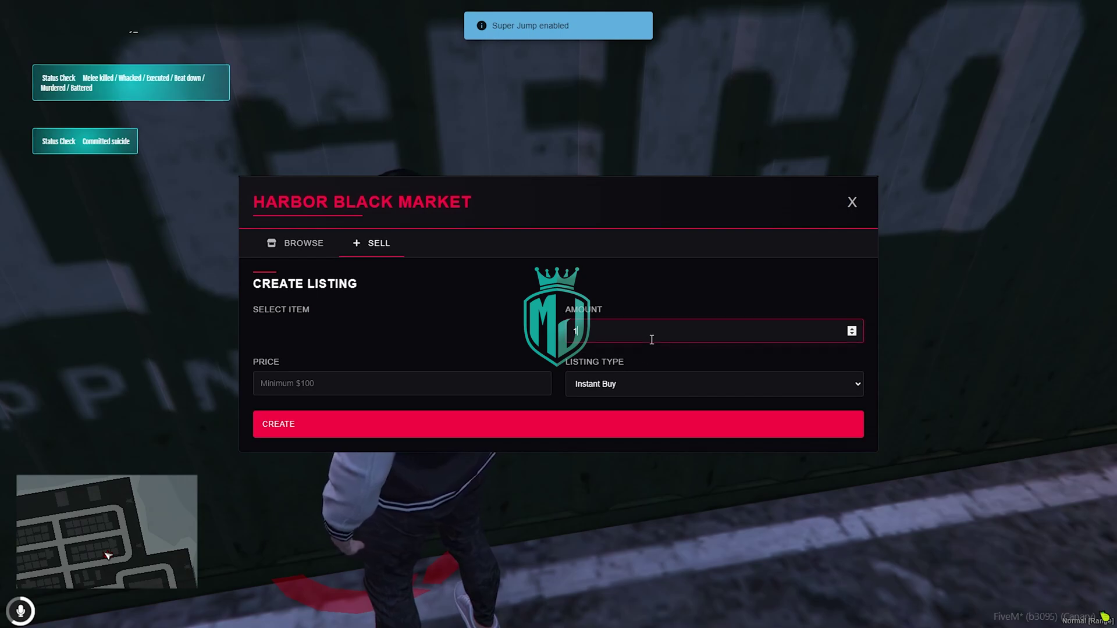
left_click(620, 386)
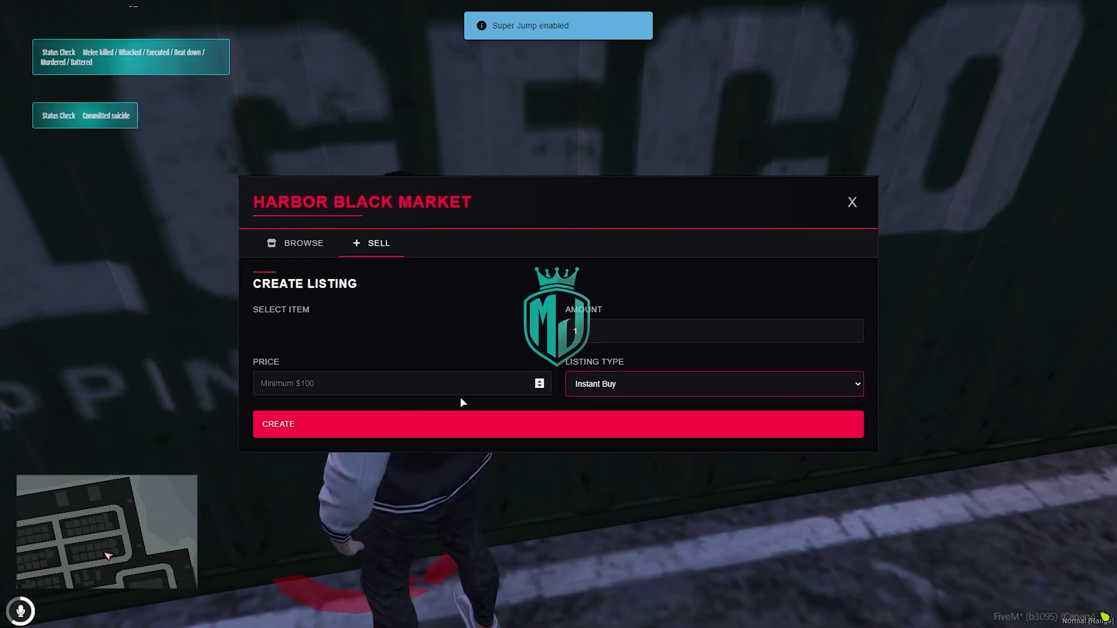
left_click(616, 393)
left_click(619, 410)
left_click(350, 358)
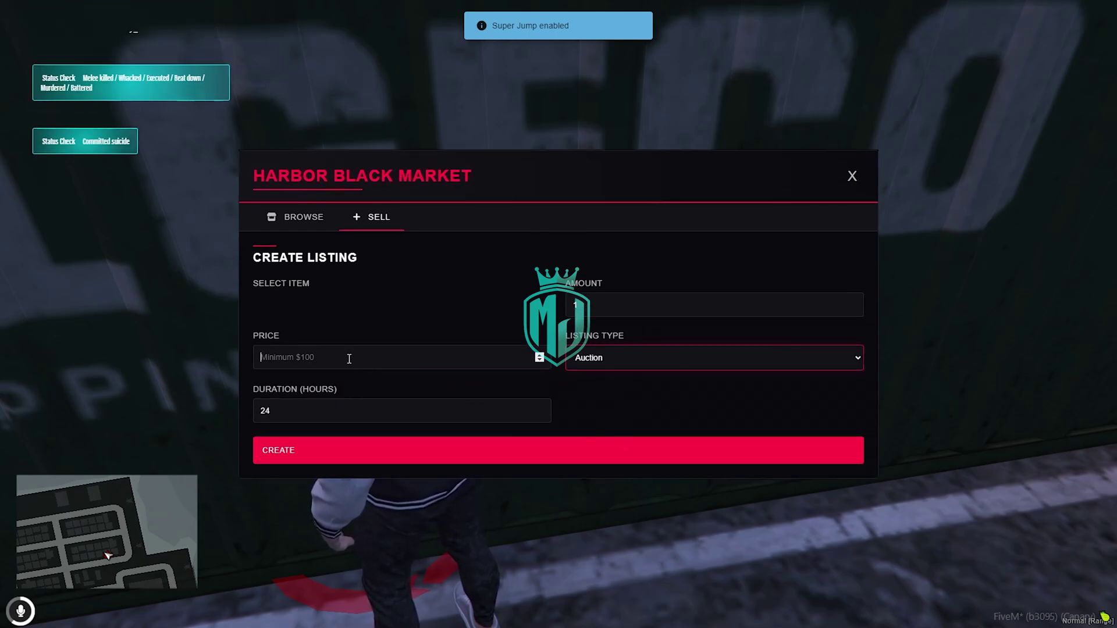
left_click(298, 360)
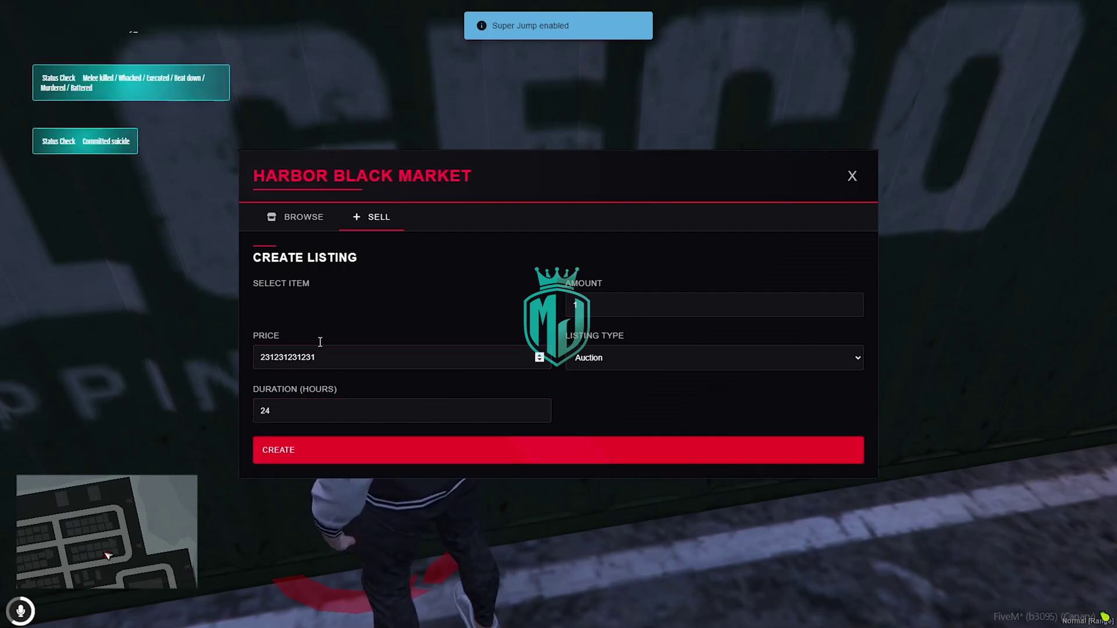
- Check the Harbor Black Market's available listings, close the market, and walk away from the container
left_click(304, 220)
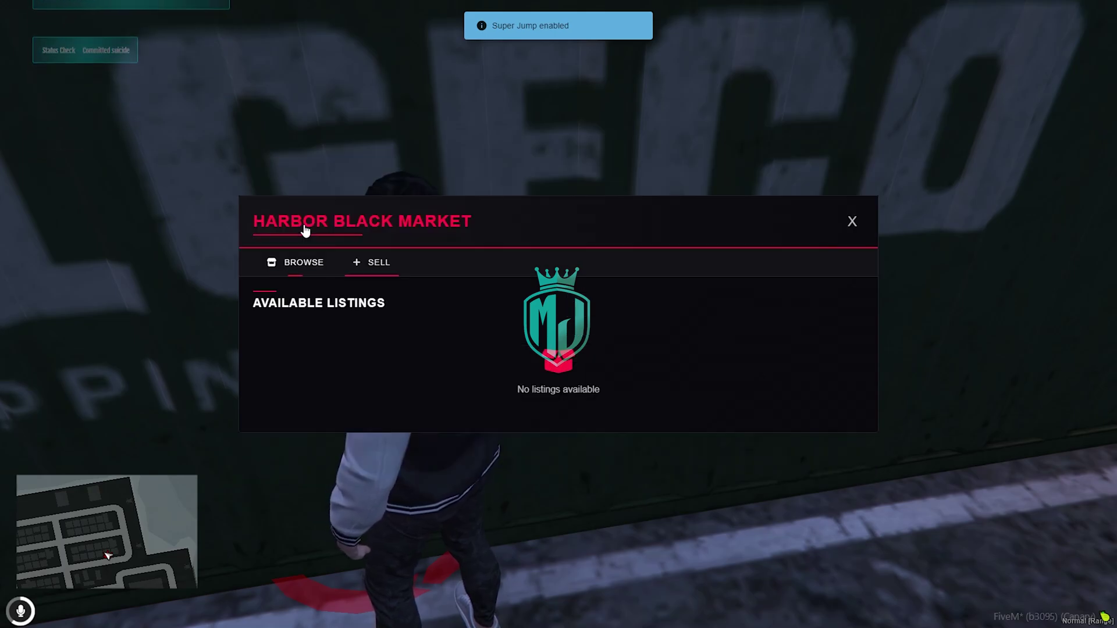
left_click(377, 262)
key("Escape")
key("s")
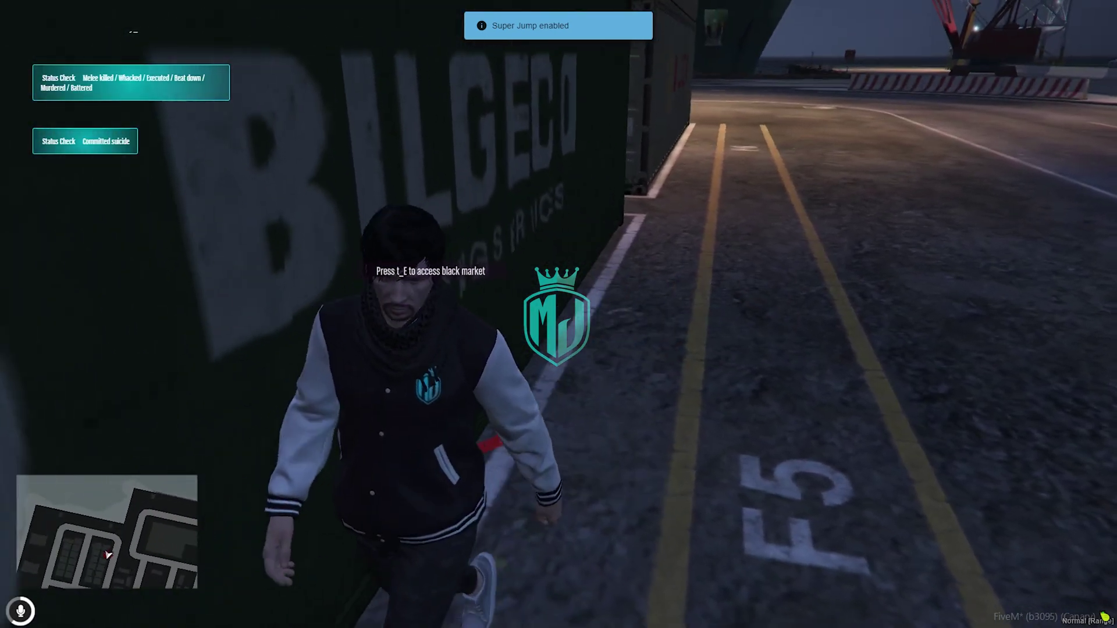